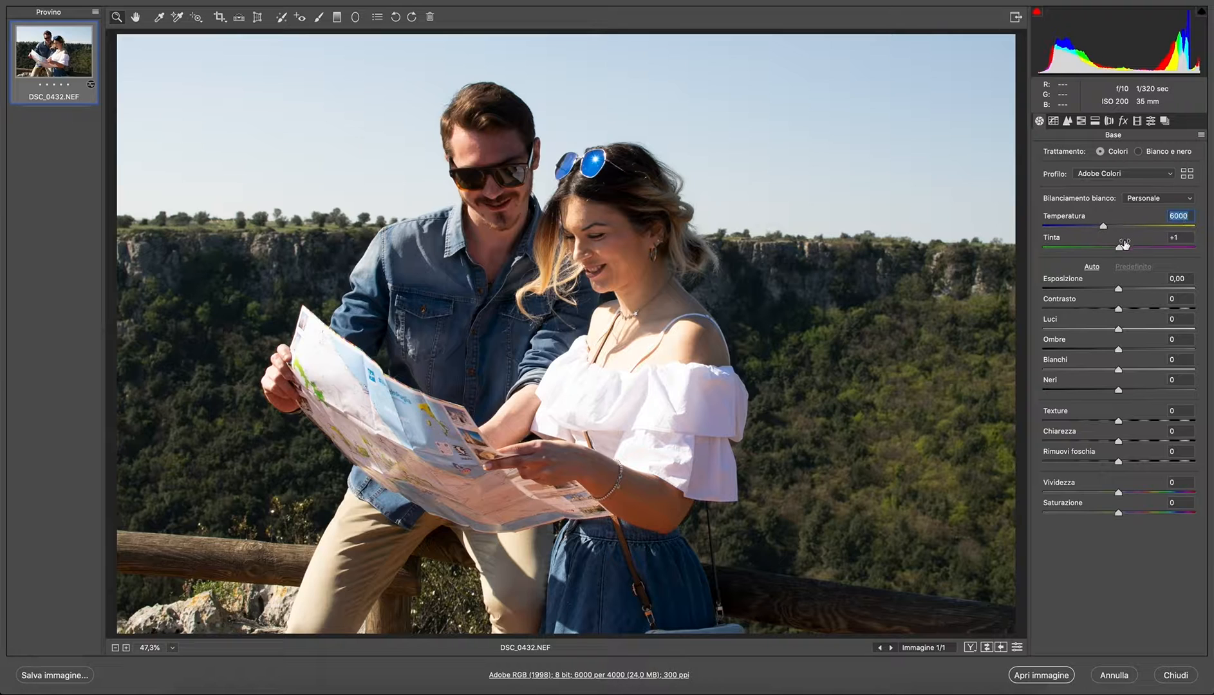
Set the photo's tint to -8, highlights to -80, shadows to -7, whites to -7 and blacks to -8
left_click_drag(1118, 251, 1115, 251)
left_click(1112, 250)
left_click_drag(1118, 329, 1058, 334)
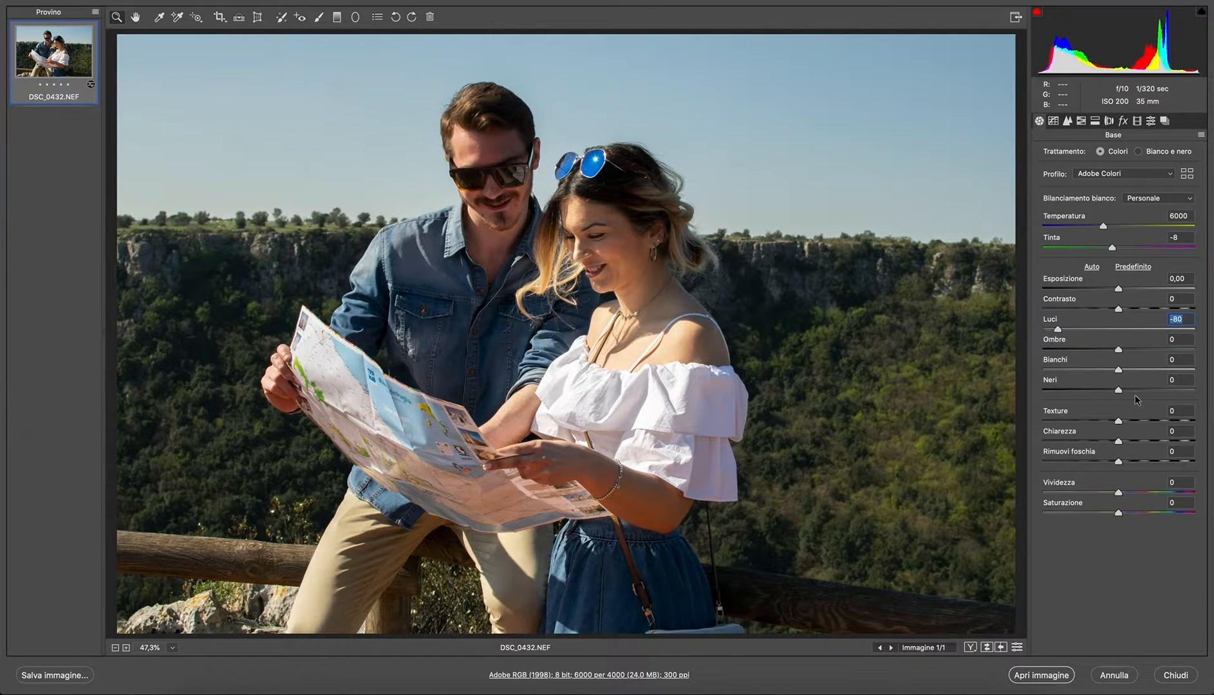
mouse_move(1118, 369)
left_mouse_down()
mouse_move(1113, 351)
mouse_move(1109, 391)
left_mouse_up()
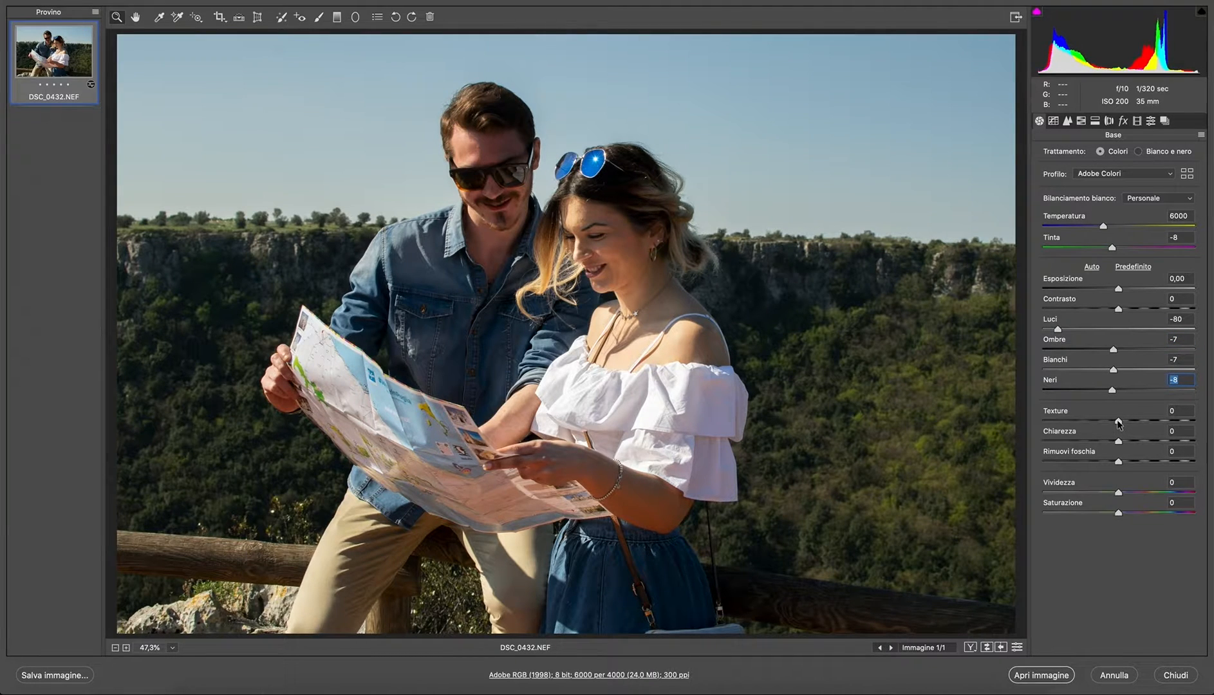
Set dehaze to +8, clarity to +6, vibrance to -5 and saturation to -8
mouse_move(1119, 463)
left_mouse_down()
mouse_move(1205, 477)
mouse_move(1123, 468)
left_mouse_up()
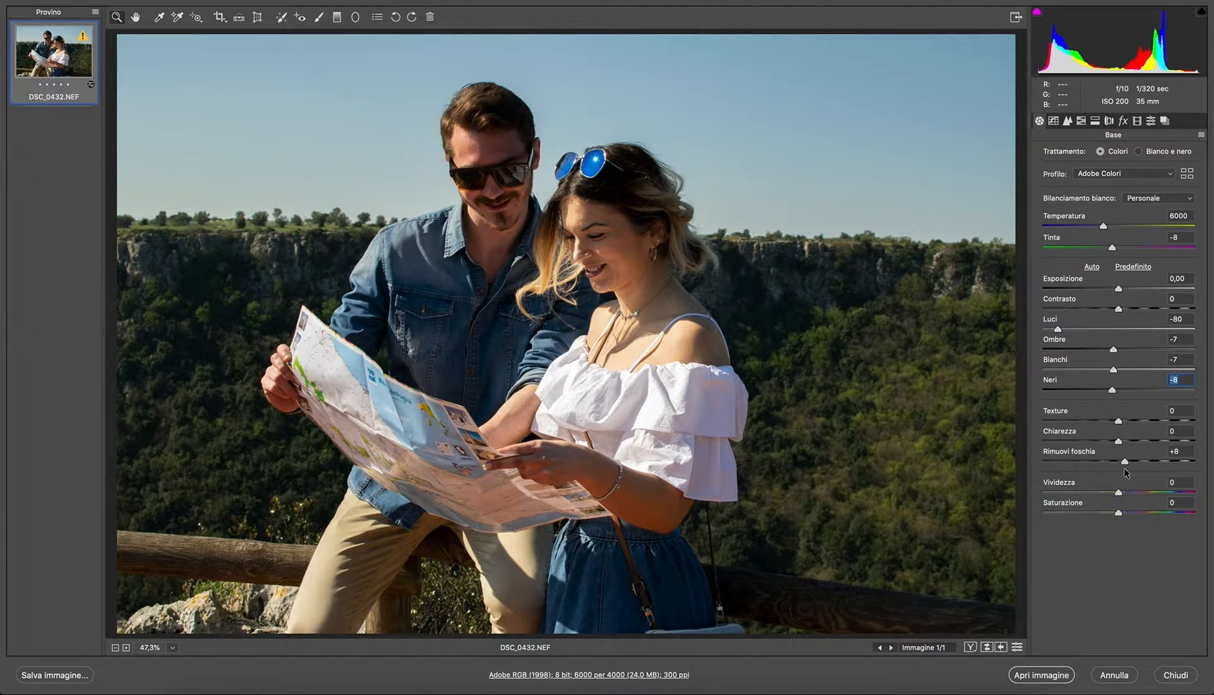
left_click(1124, 468)
left_click_drag(1119, 442, 1123, 442)
left_click_drag(1118, 493, 1112, 515)
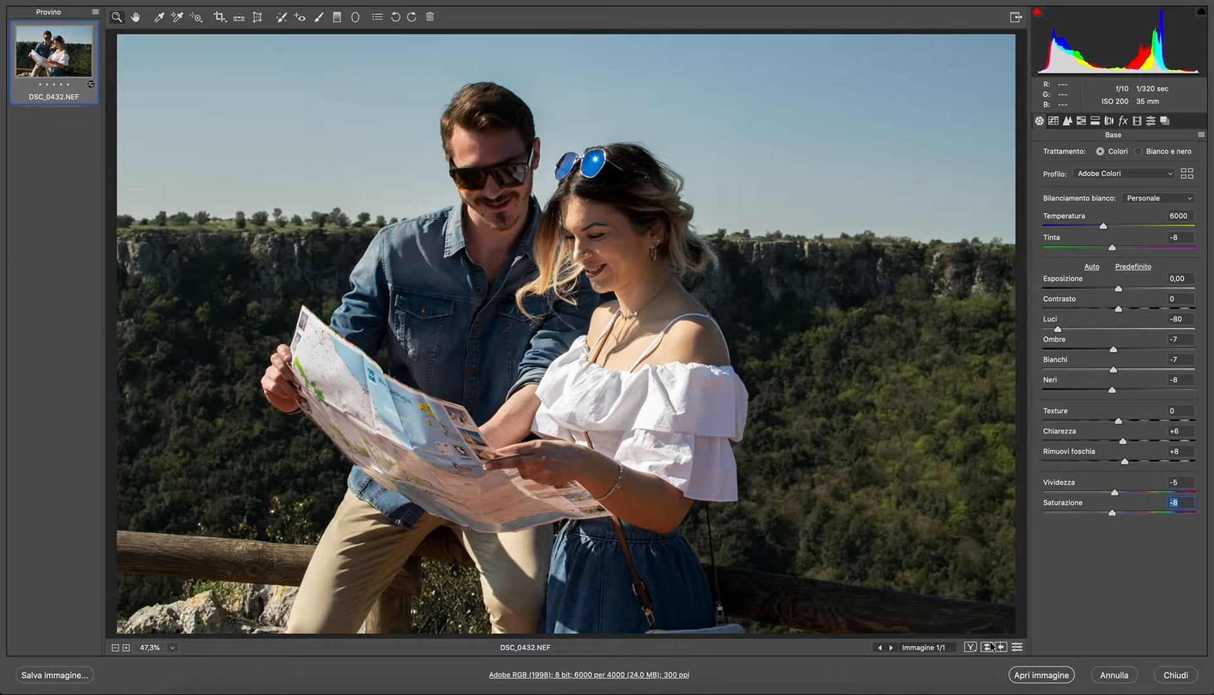
Lift the red tone curve's black point slightly and add points at input 62, output 62 and input 191, output 193
left_click(1053, 122)
left_click(1101, 203)
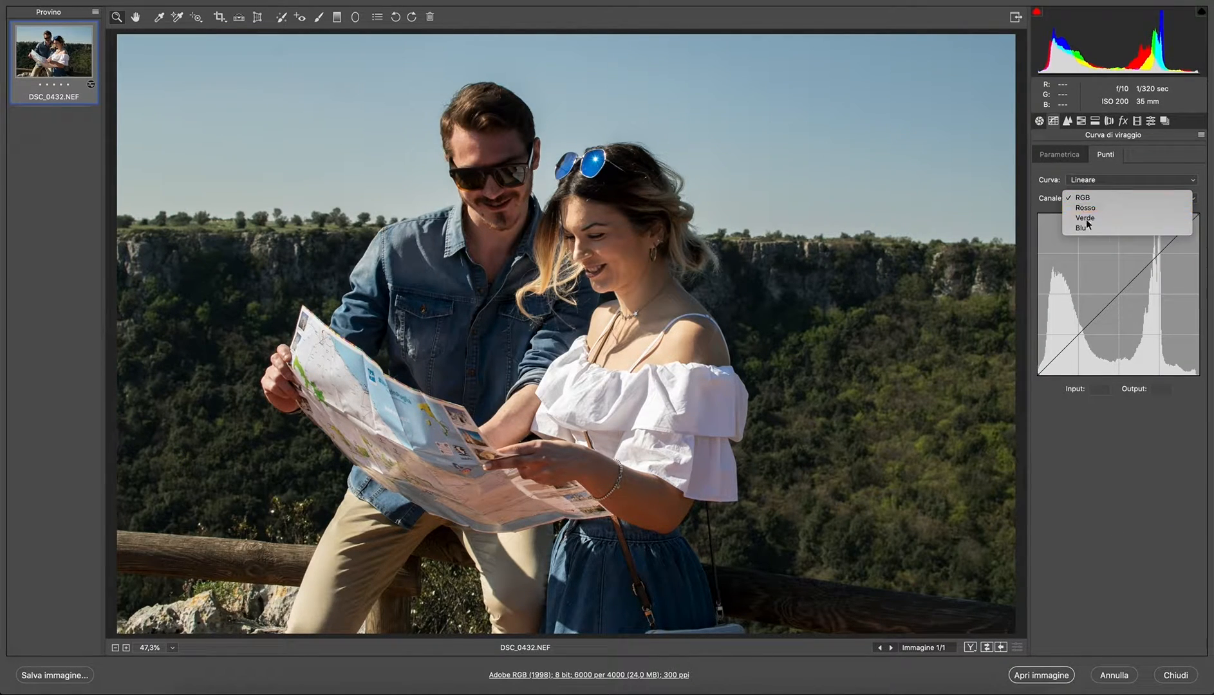
left_click(1090, 210)
left_click_drag(1038, 374, 1076, 334)
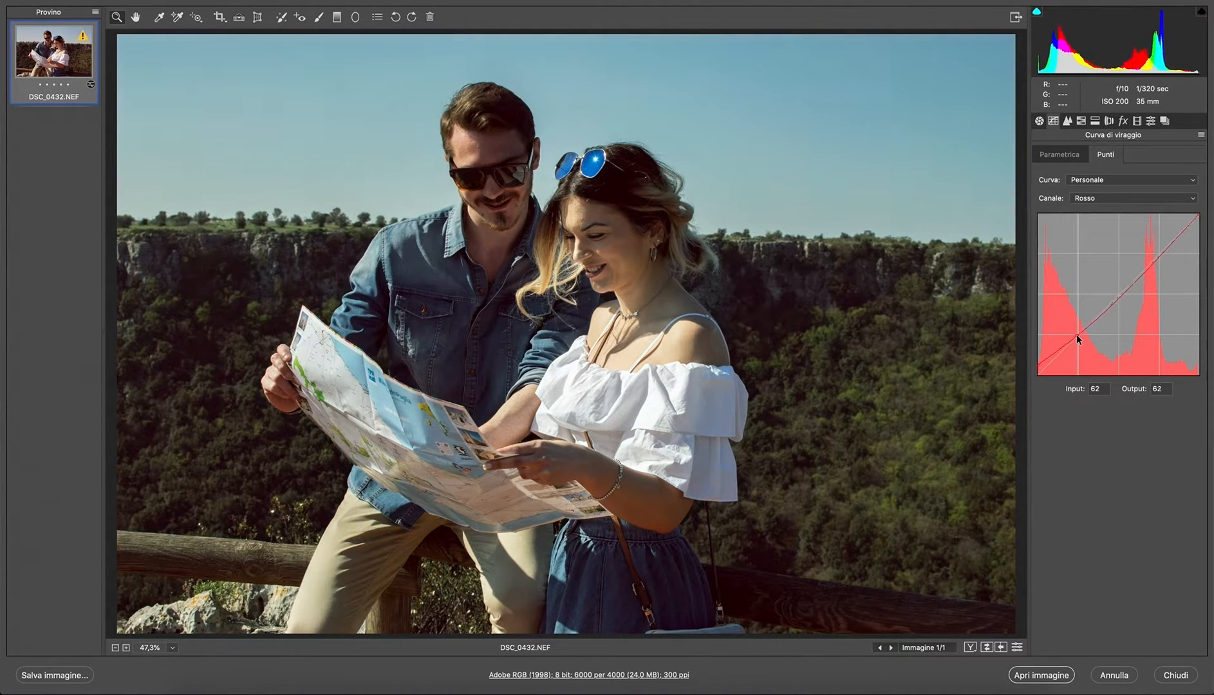
left_click_drag(1158, 255, 1158, 253)
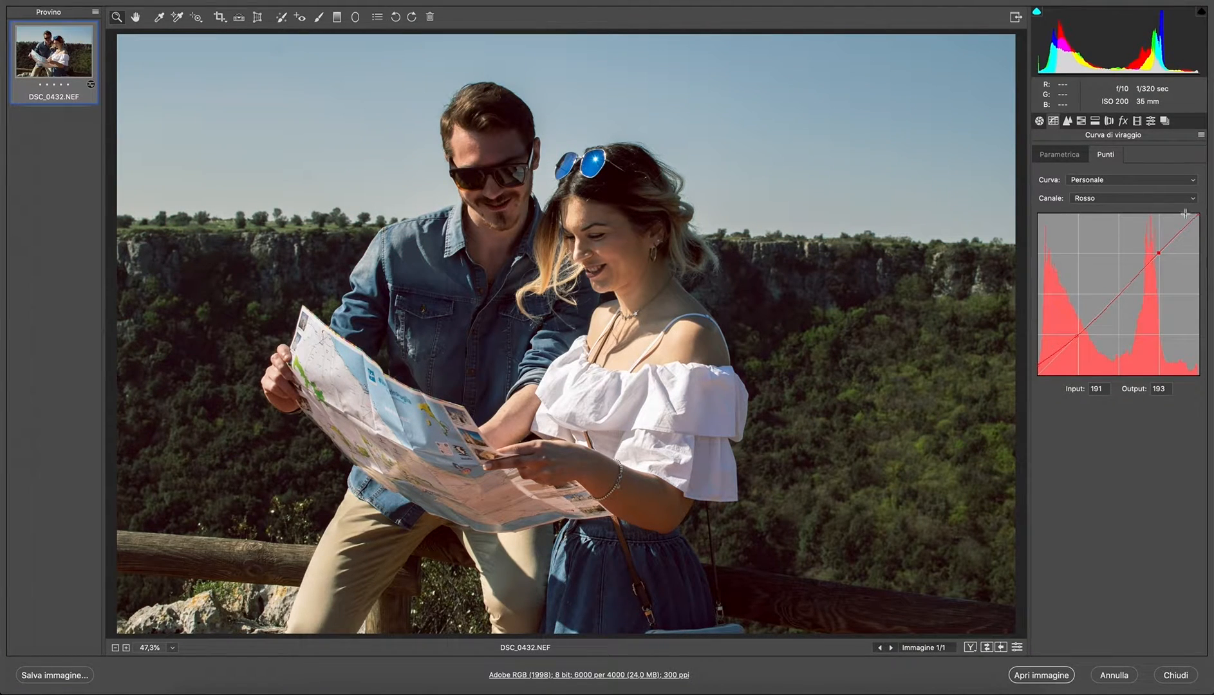
Lift the green tone curve's black point to about 9 and add one point in its shadows and one in its highlights
left_click(1126, 203)
left_click(1120, 209)
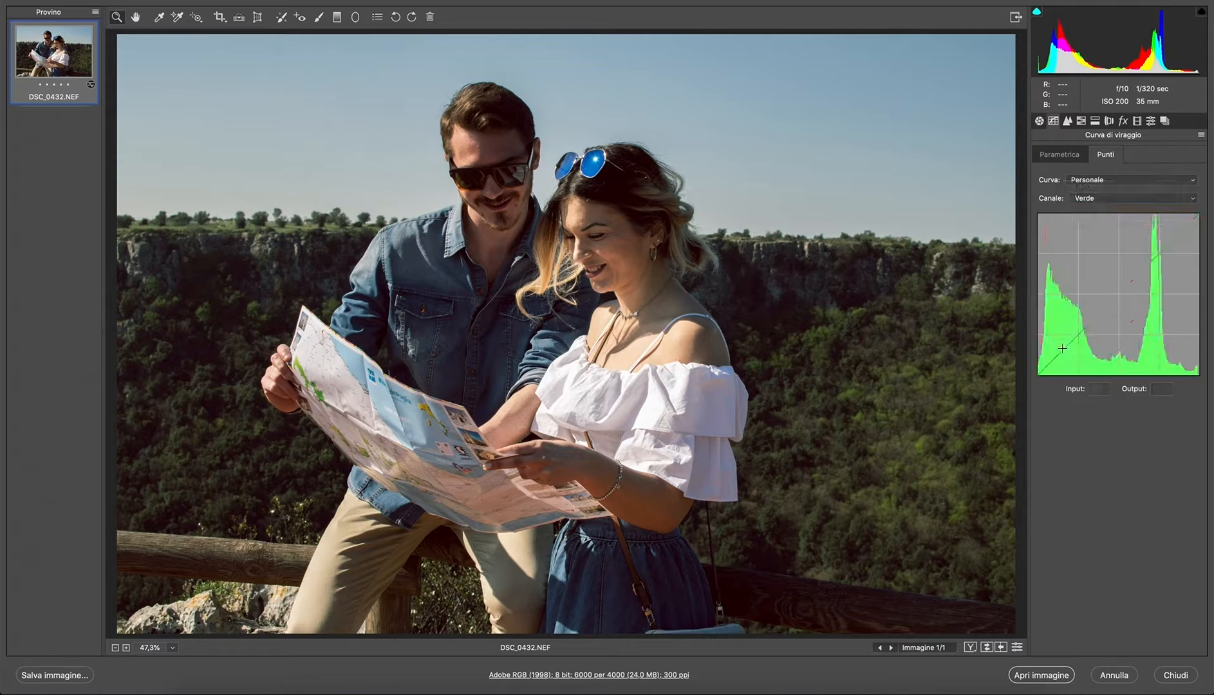
left_click_drag(1038, 373, 1038, 368)
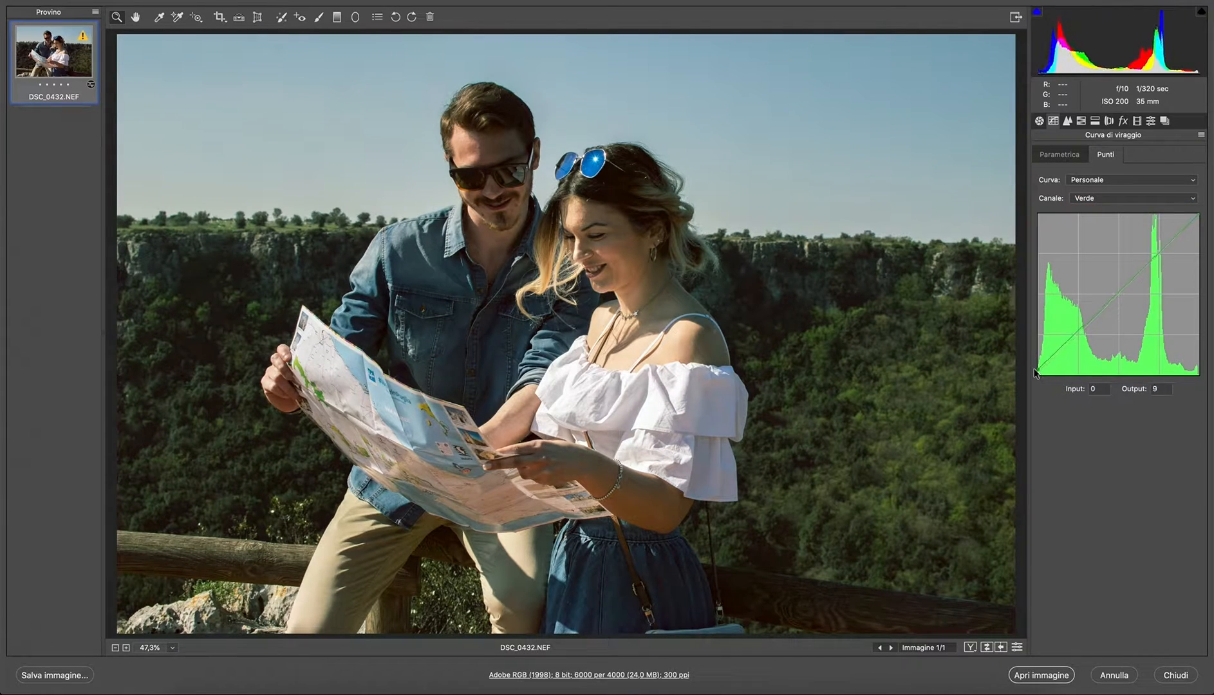
left_click_drag(1078, 332, 1080, 336)
left_click_drag(1158, 257, 1157, 255)
Lift the blue tone curve's black point slightly and add points at input 59, output 61 and input 190, output 191
left_click(1095, 197)
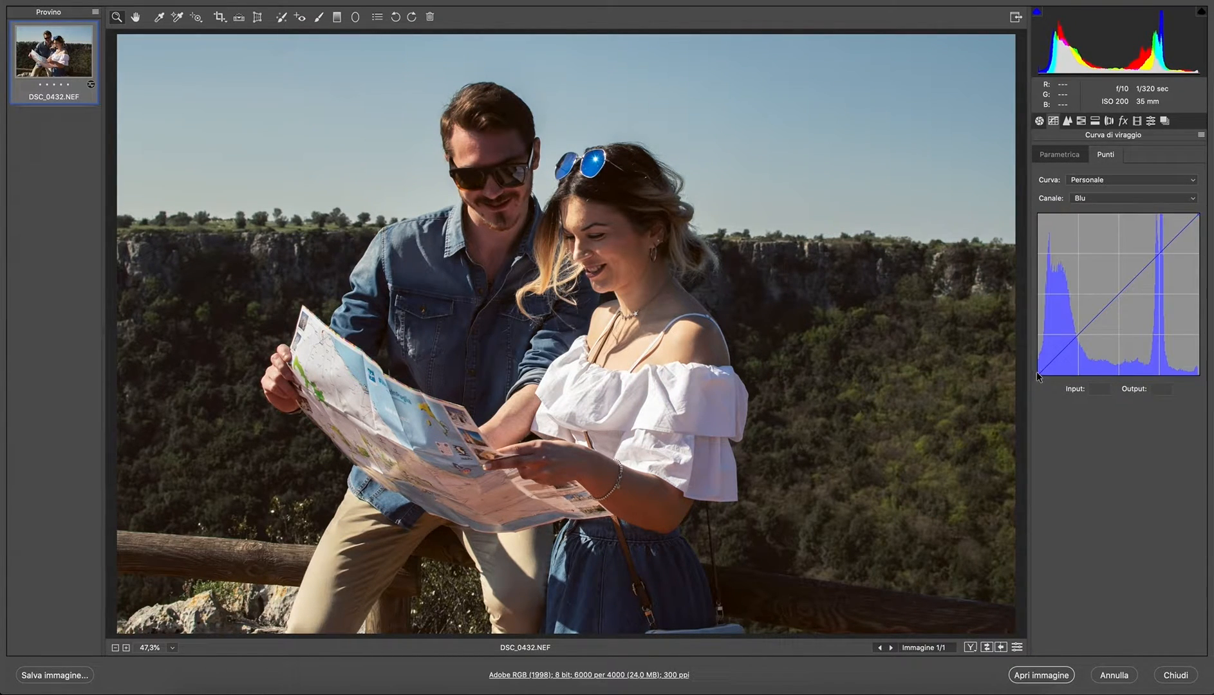
left_click_drag(1038, 372, 1077, 339)
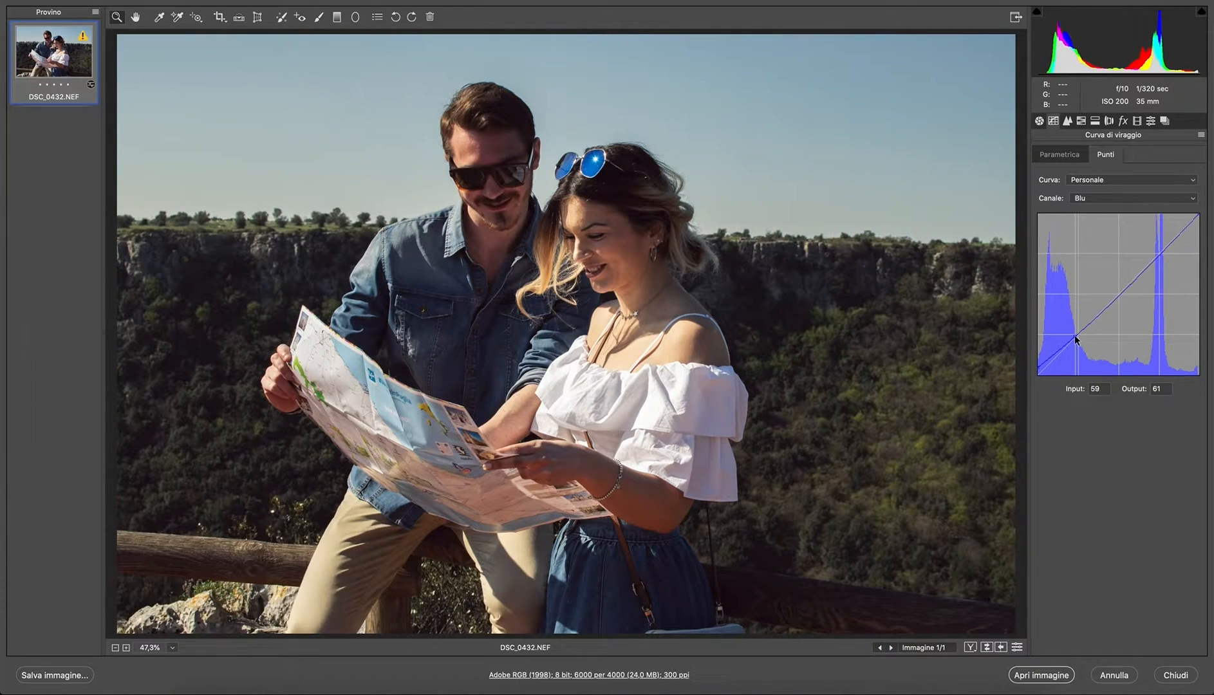
left_click_drag(1161, 256, 1158, 254)
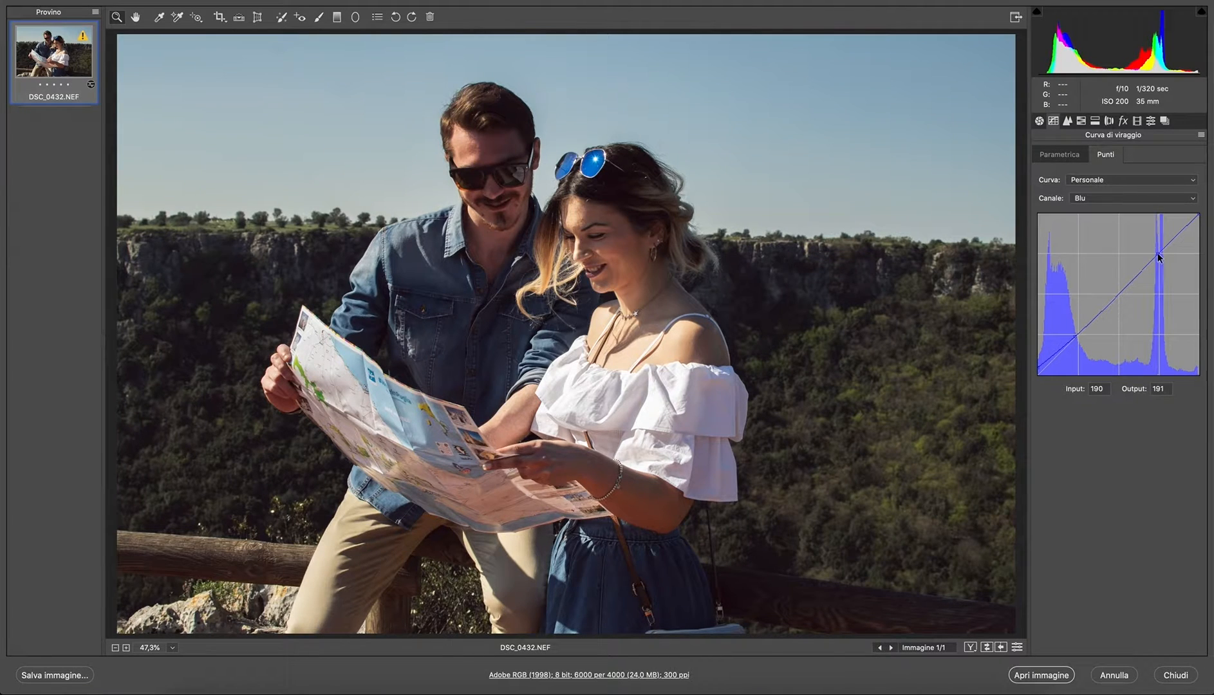
Fade the RGB tone curve by raising its black point, setting a highlight point from 184 to 191 and lowering the white point to 246
left_click(1162, 200)
left_click(1055, 354)
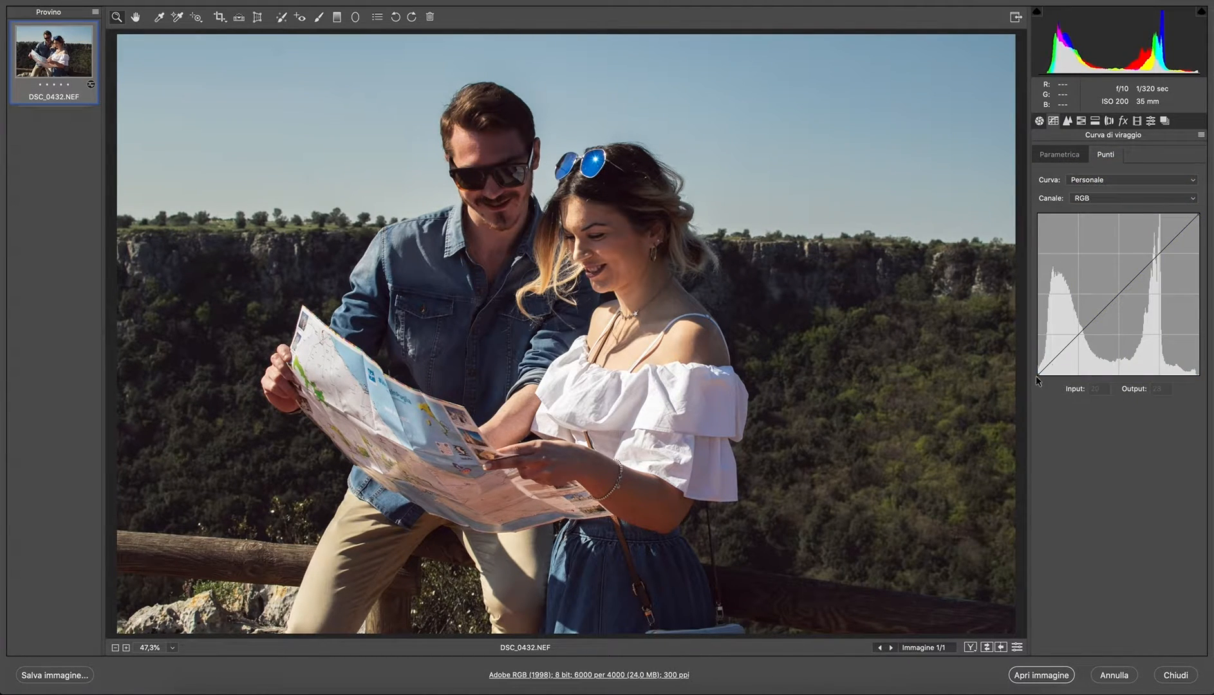
left_click_drag(1039, 374, 1071, 333)
left_click_drag(1158, 258, 1154, 256)
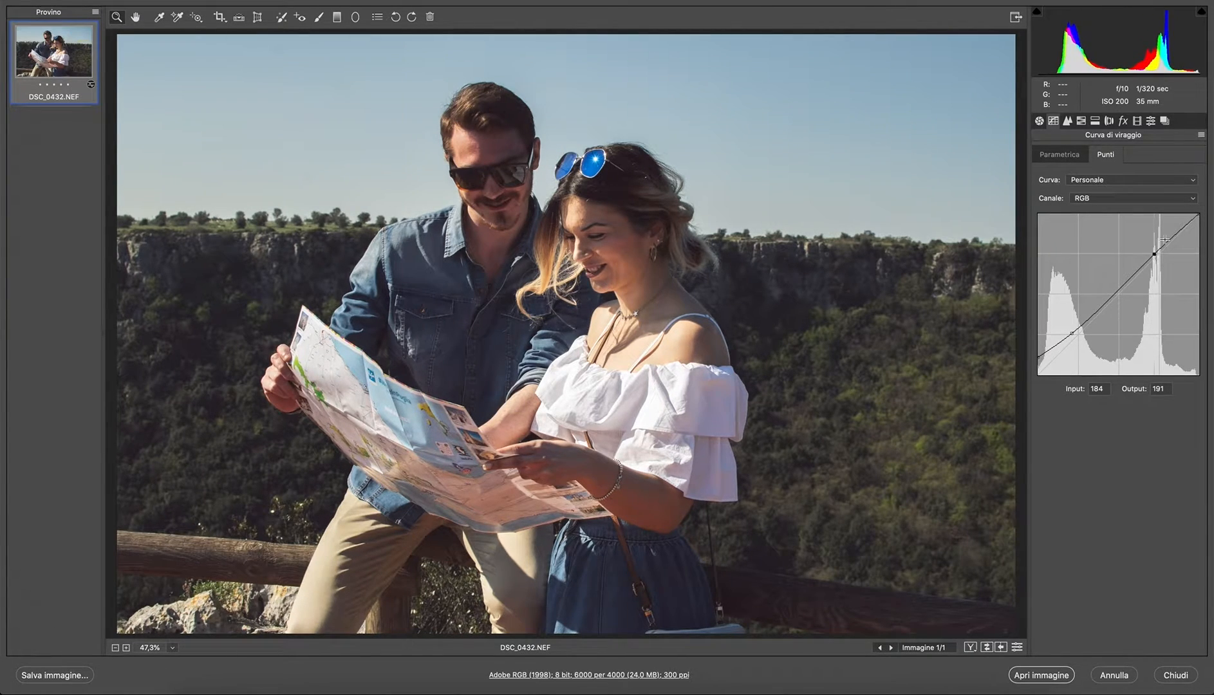
left_click_drag(1197, 216, 1198, 219)
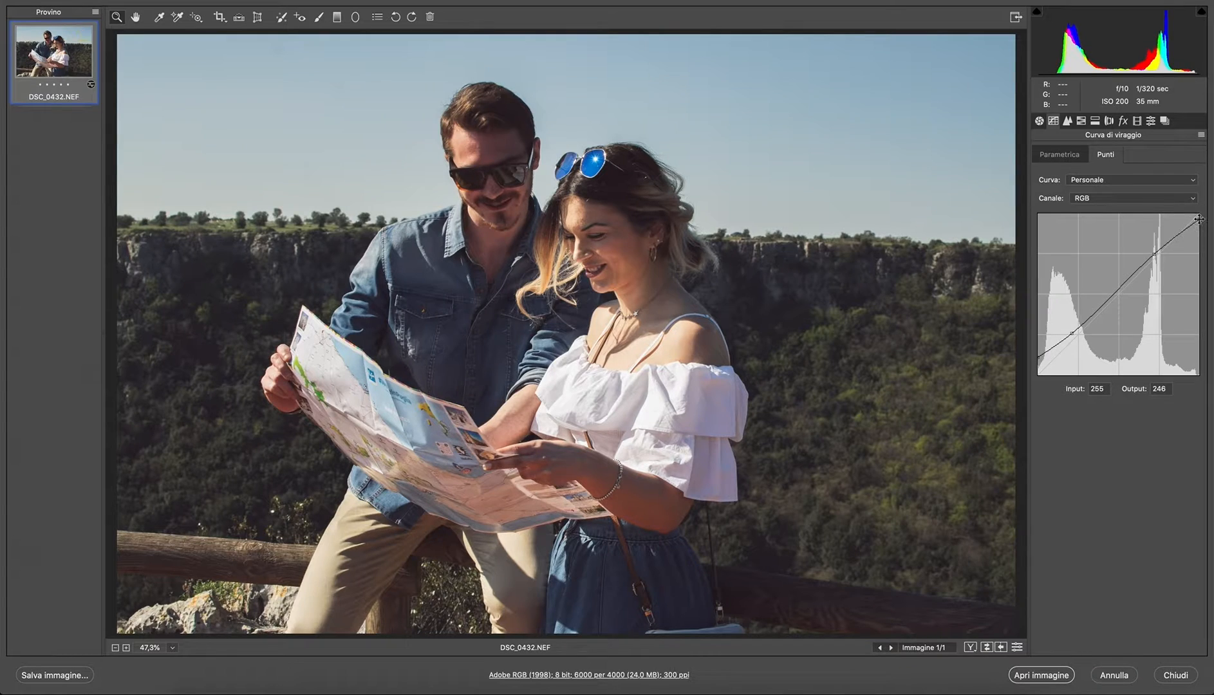
Set the HSL hue of oranges to -10, yellows to -100 and greens to -100
left_click(1068, 122)
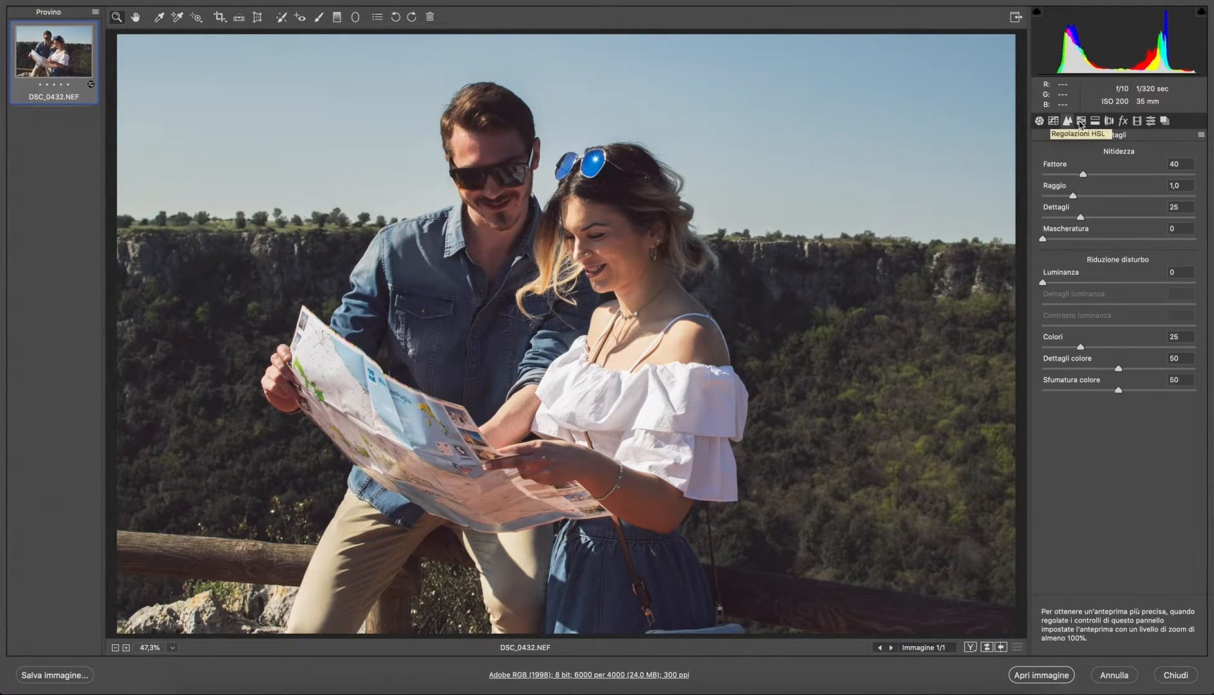
left_click(1081, 123)
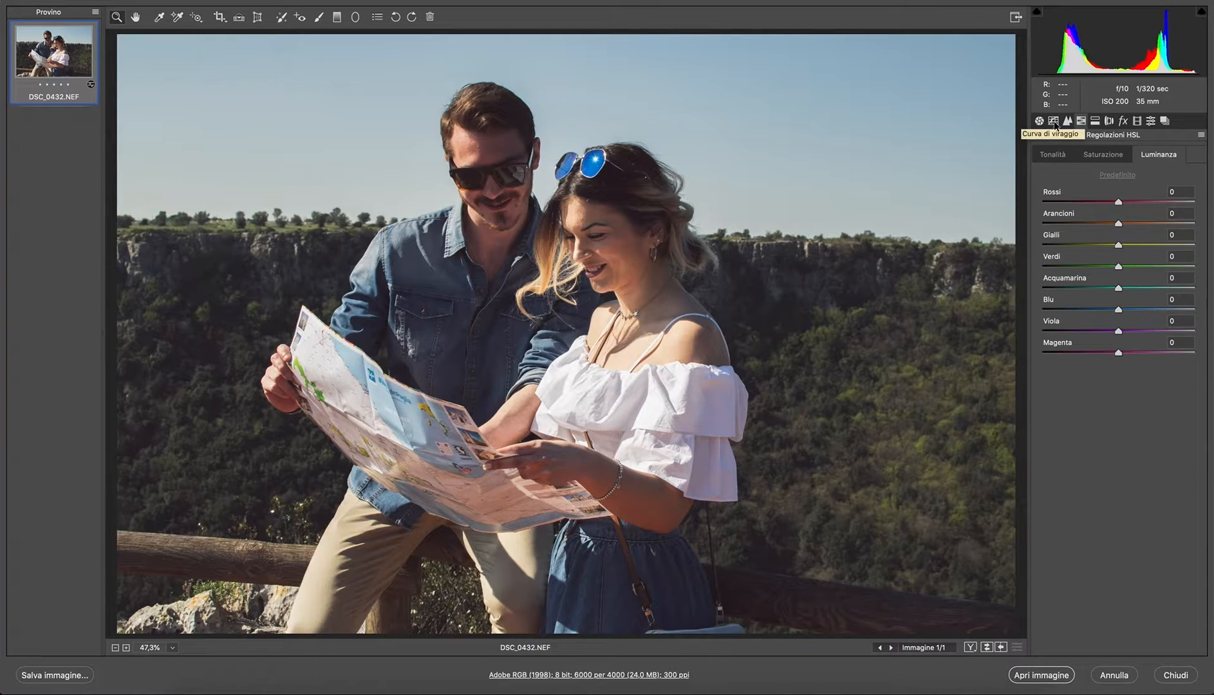
left_click(1054, 156)
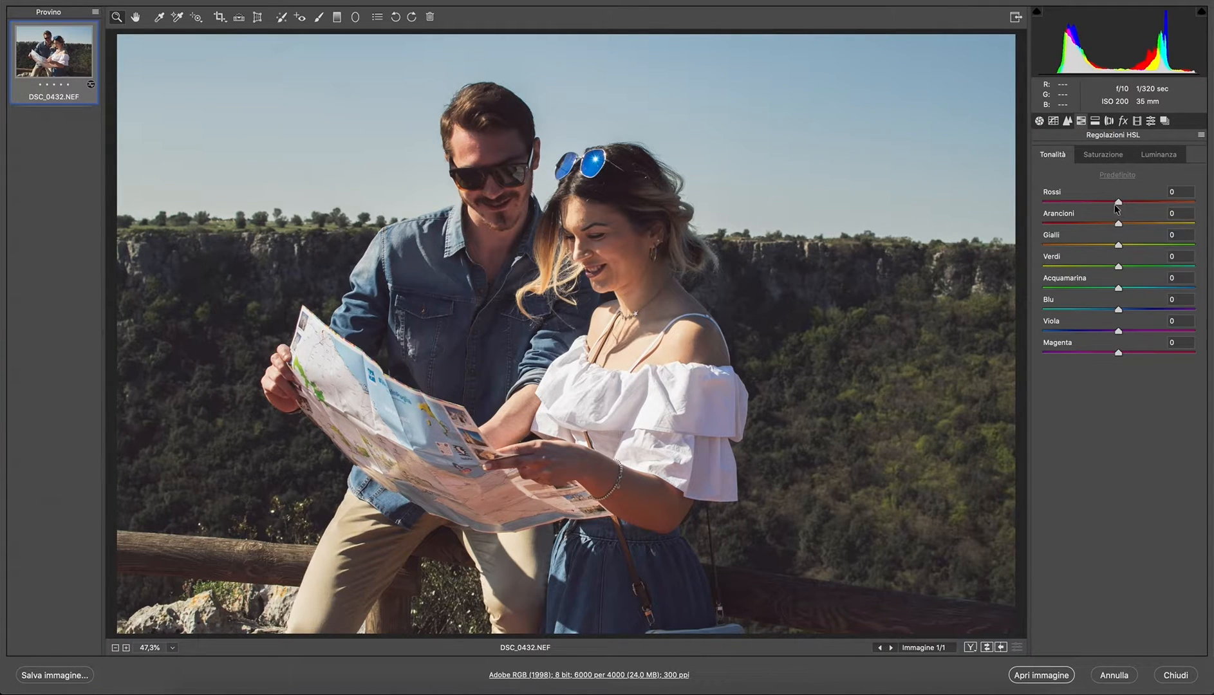
left_click_drag(1117, 223, 967, 245)
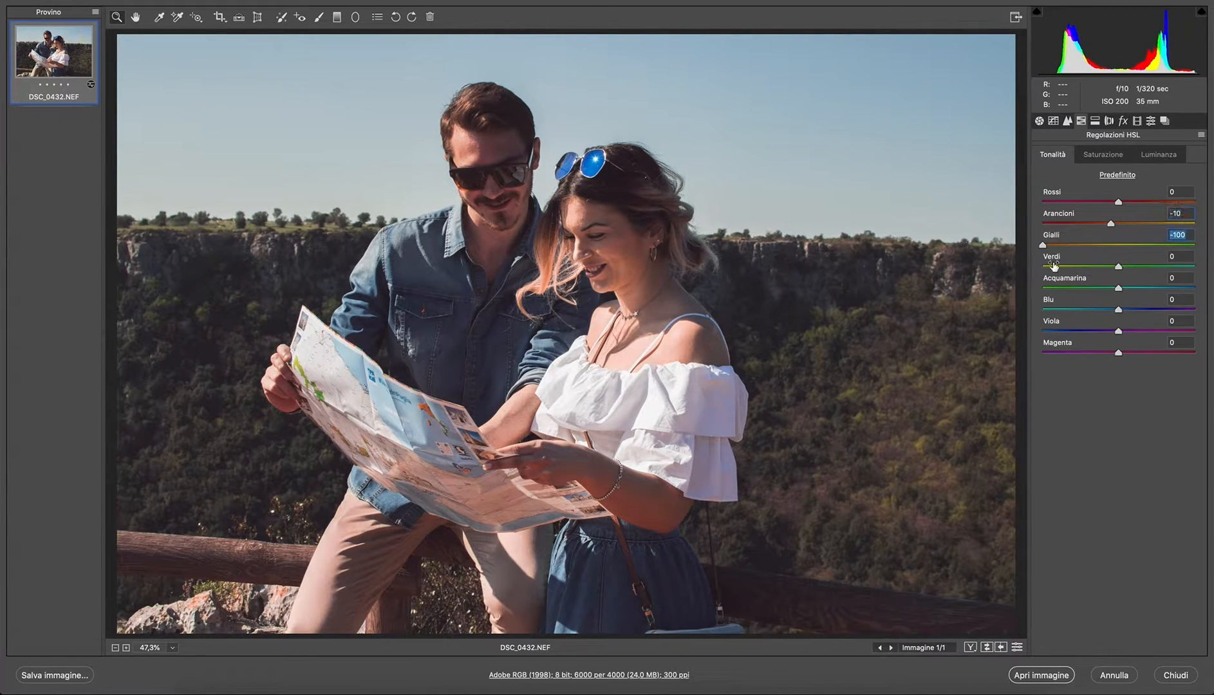
mouse_move(1041, 246)
left_mouse_down()
mouse_move(1211, 277)
mouse_move(1063, 257)
mouse_move(1037, 265)
left_mouse_up()
left_click_drag(1119, 267, 937, 284)
Set the hue of blues to -15 and shift the aquamarine hue slightly towards green
left_click_drag(1118, 311, 1003, 319)
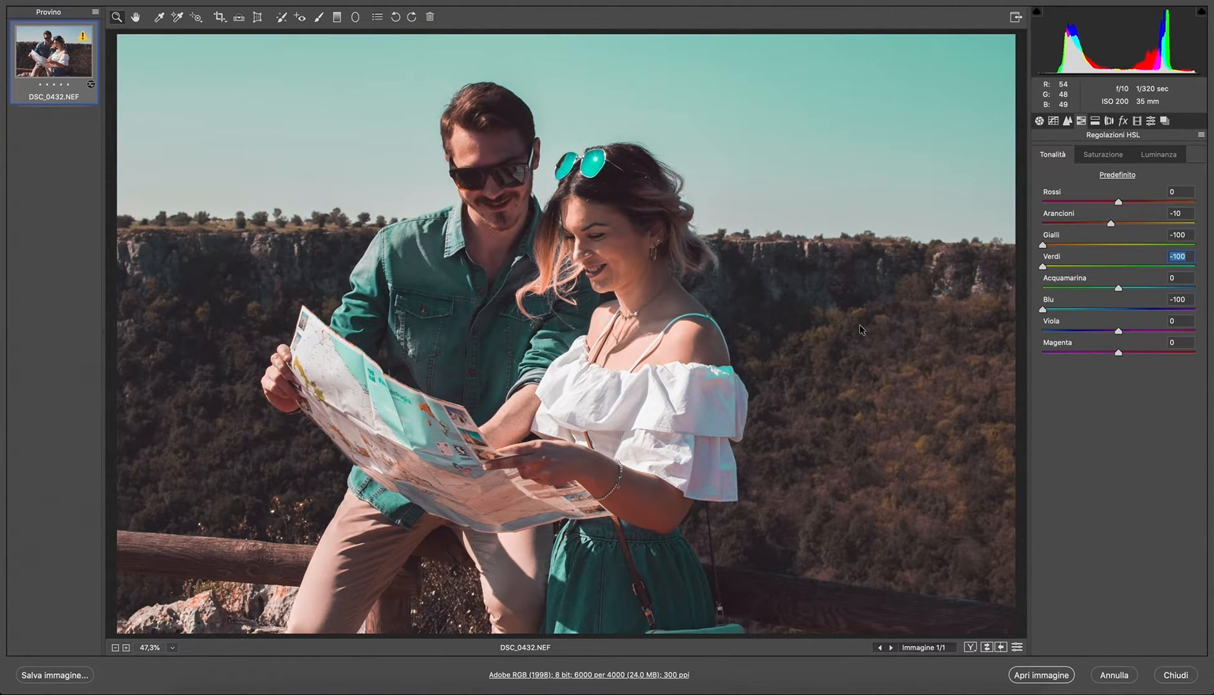
key("p")
key("p")
left_click(1105, 310)
left_click_drag(1106, 321, 1106, 322)
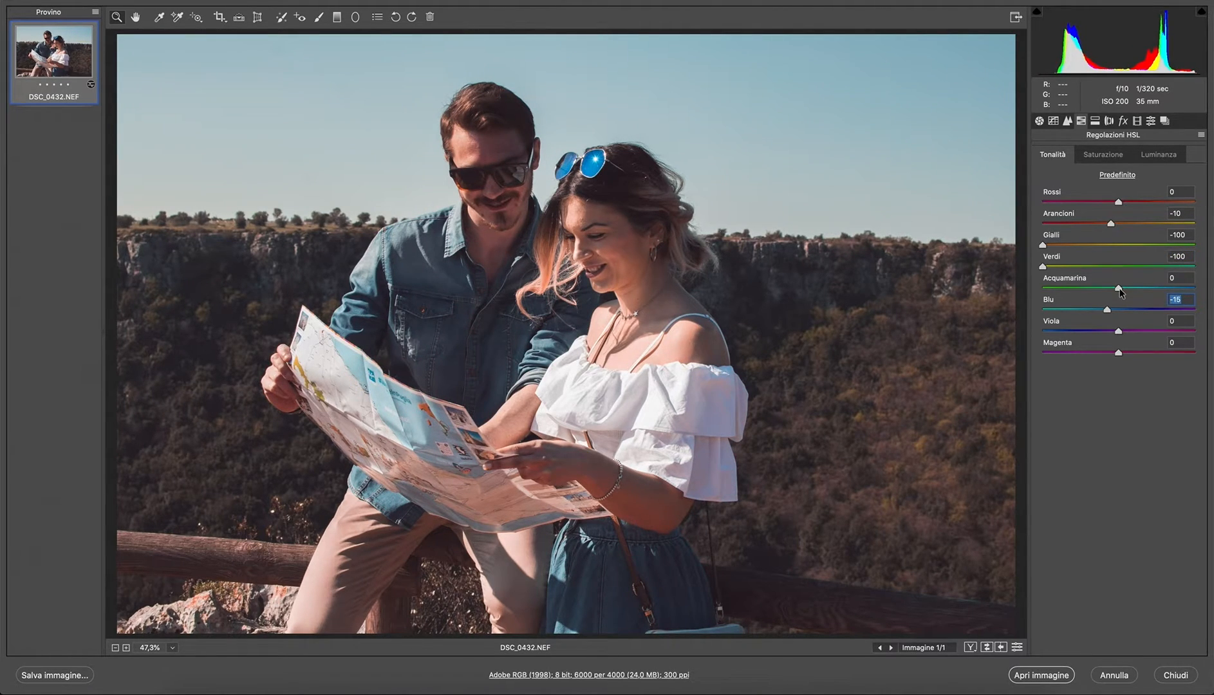
left_click_drag(1118, 288, 1115, 322)
Set the HSL saturation of oranges to -12, yellows to -13, greens to -10 and blues to +8
left_click(1103, 155)
left_click_drag(1118, 225, 1108, 246)
left_click_drag(1124, 304, 1110, 267)
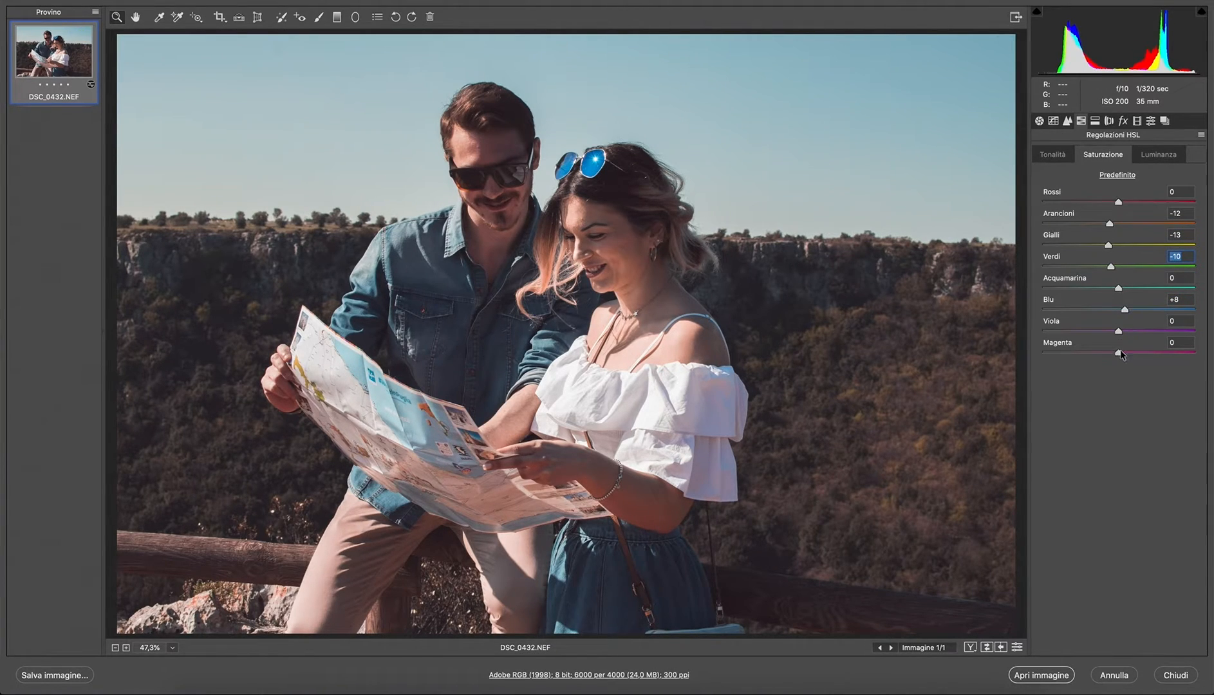
Set the HSL luminance of oranges to +14, yellows to +11, blues to -11 and aquamarines to -9
left_click(1155, 155)
left_click_drag(1119, 224, 1126, 249)
left_click_drag(1120, 310, 1115, 289)
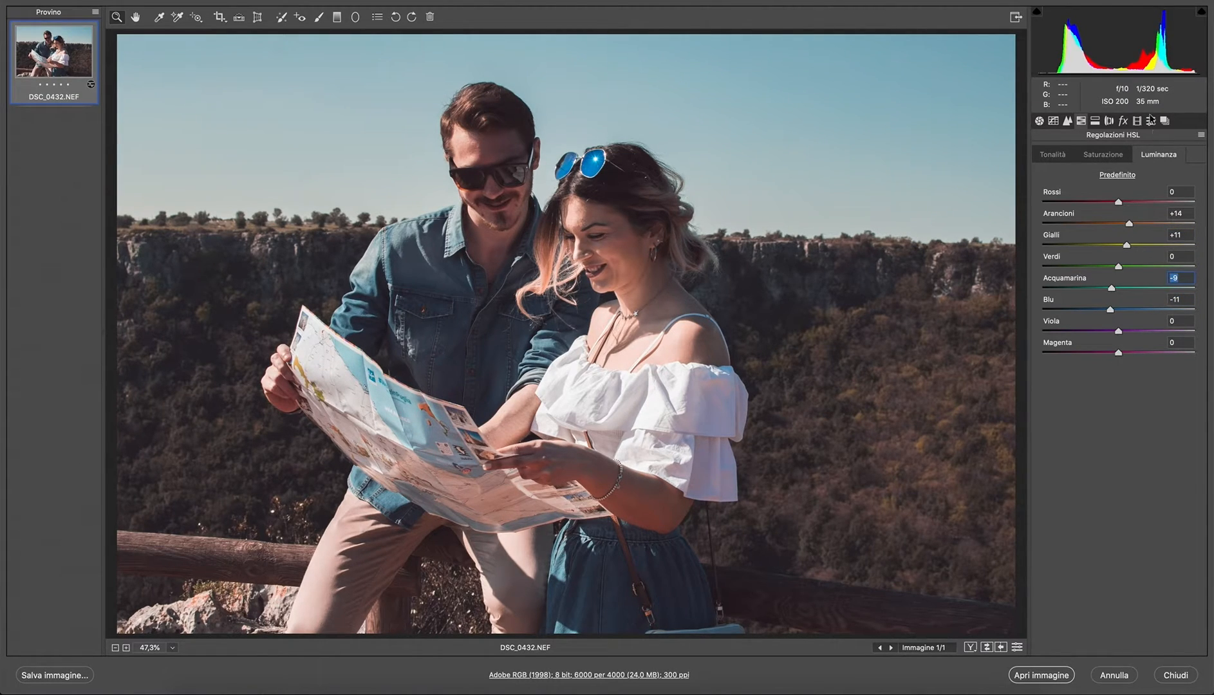
Enable chromatic aberration removal and profile corrections for the lens
left_click(1094, 122)
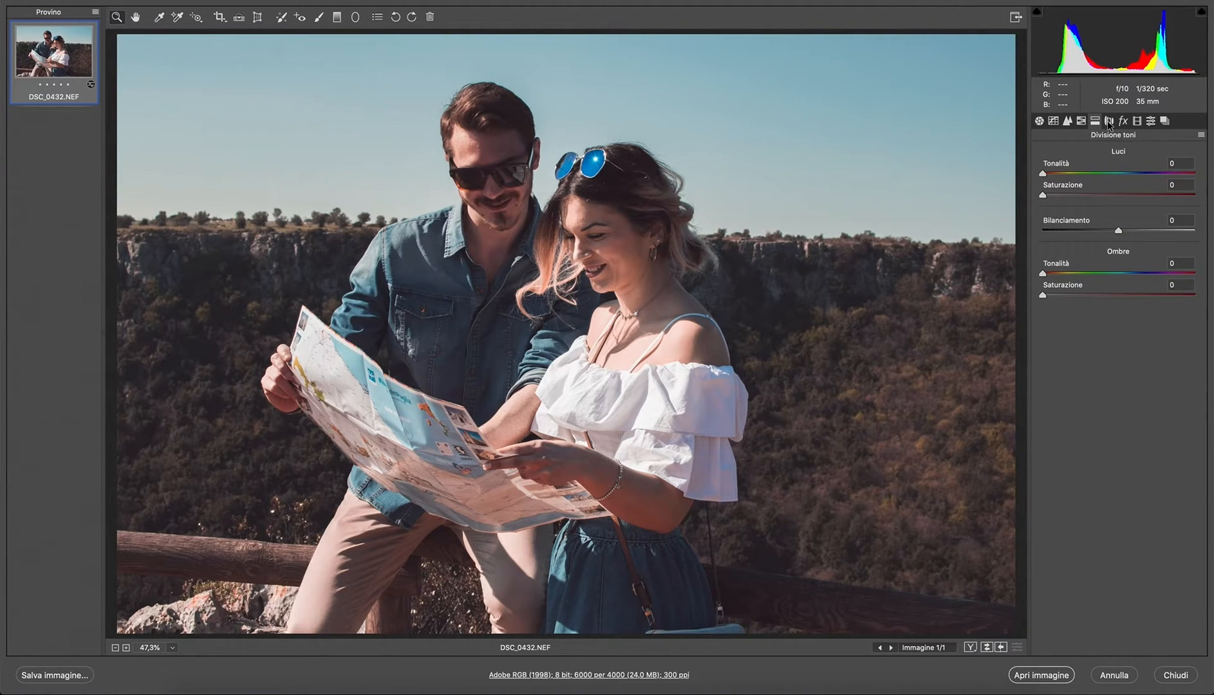
left_click(1108, 121)
left_click(1066, 177)
left_click(1066, 190)
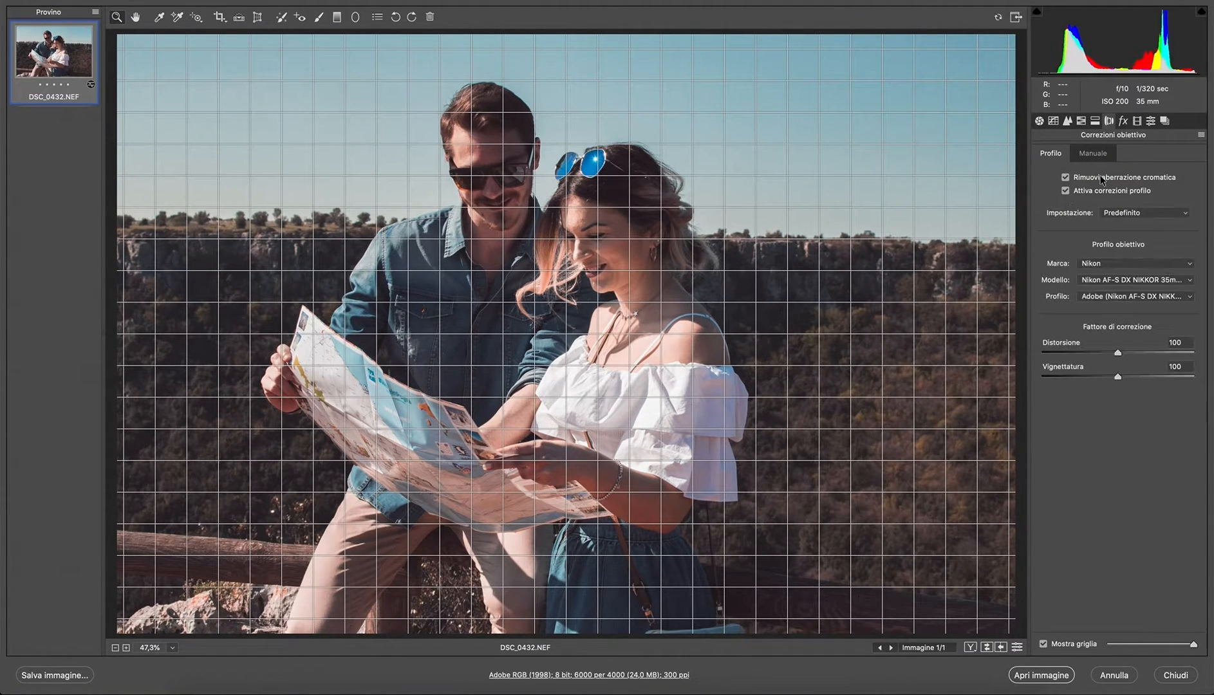
Set the calibration's shadow tint to -19 and the red primary hue to +23
left_click(1124, 122)
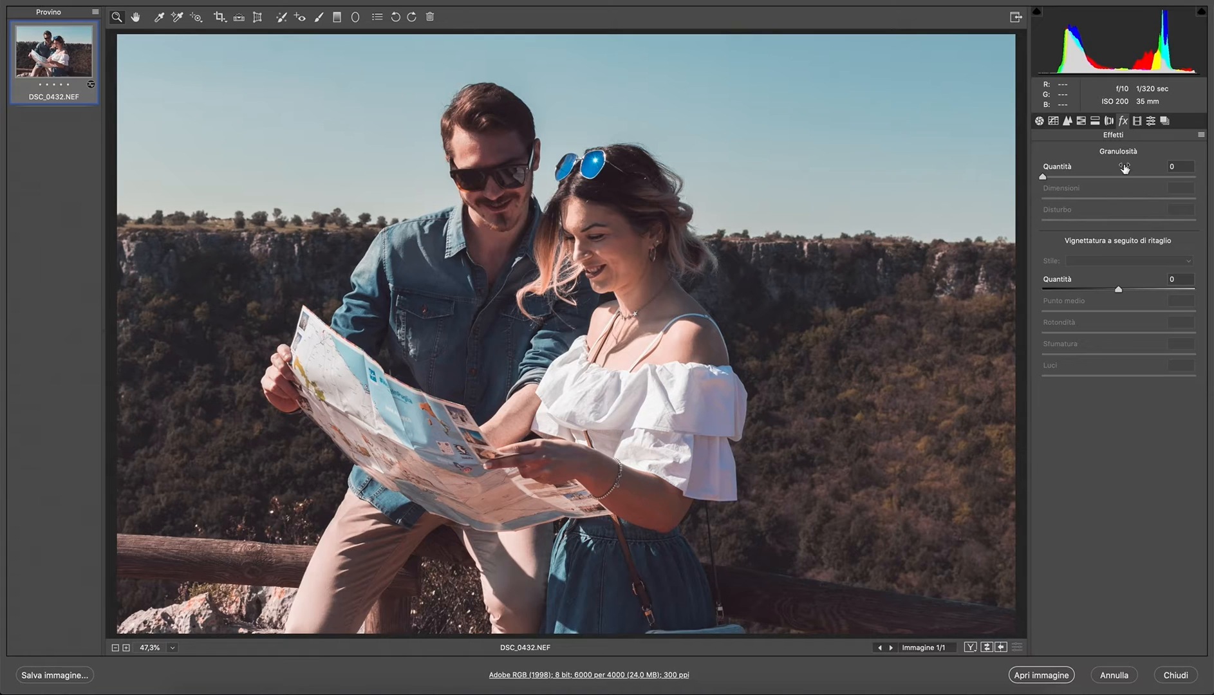
left_click(1136, 121)
left_click_drag(1120, 205, 1210, 206)
left_click_drag(1211, 263, 1122, 256)
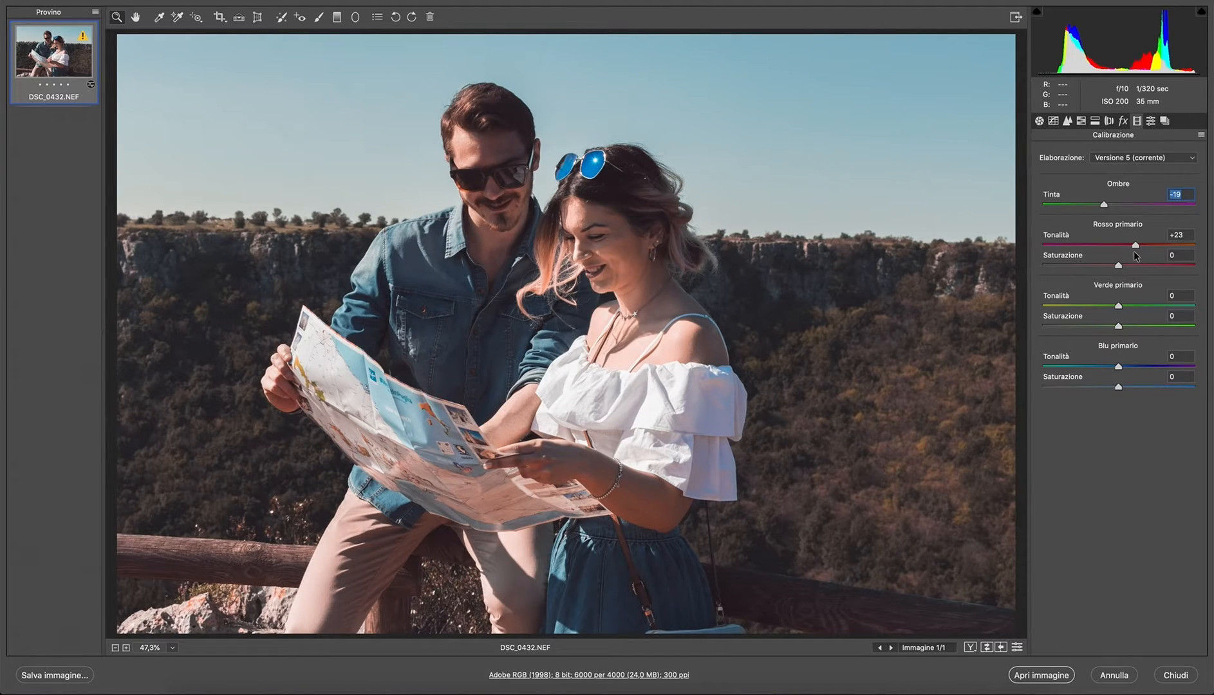
left_click(1134, 251)
Set the red primary saturation to +9, green primary hue to -23 and saturation to +6, and blue primary hue to -11
left_click_drag(1119, 265, 1106, 307)
left_click_drag(1118, 326, 1109, 371)
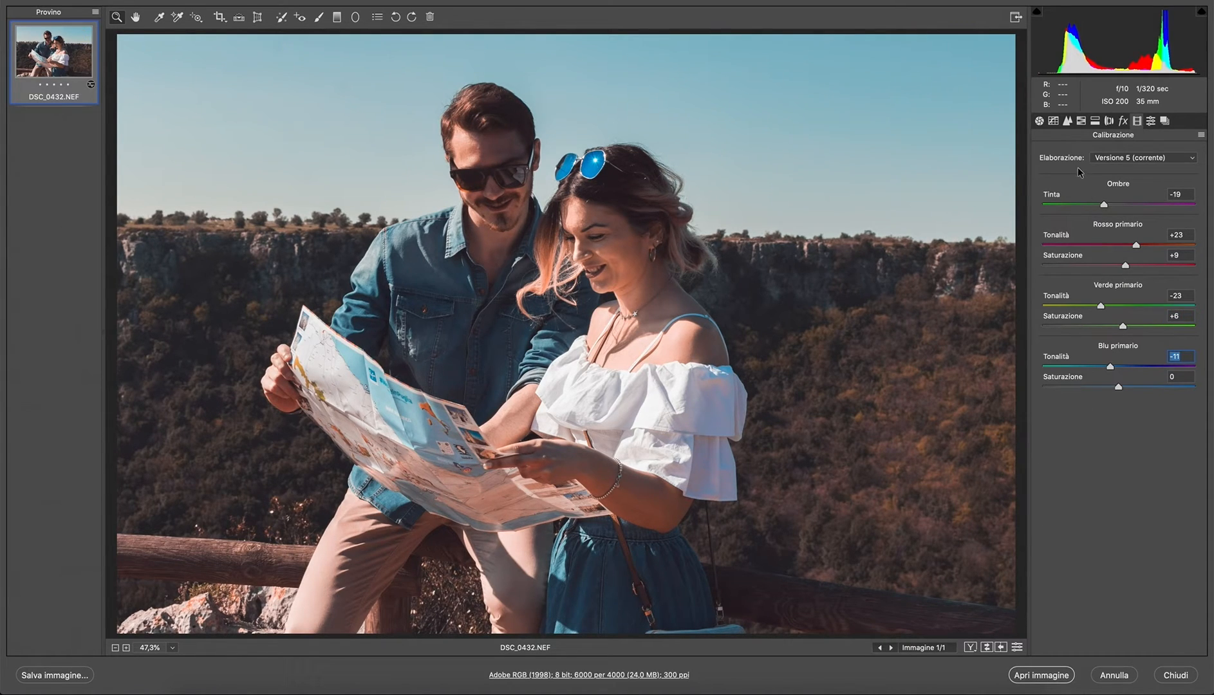
Compare the original and graded photo using the before/after swap and the side-by-side view
left_click(1039, 122)
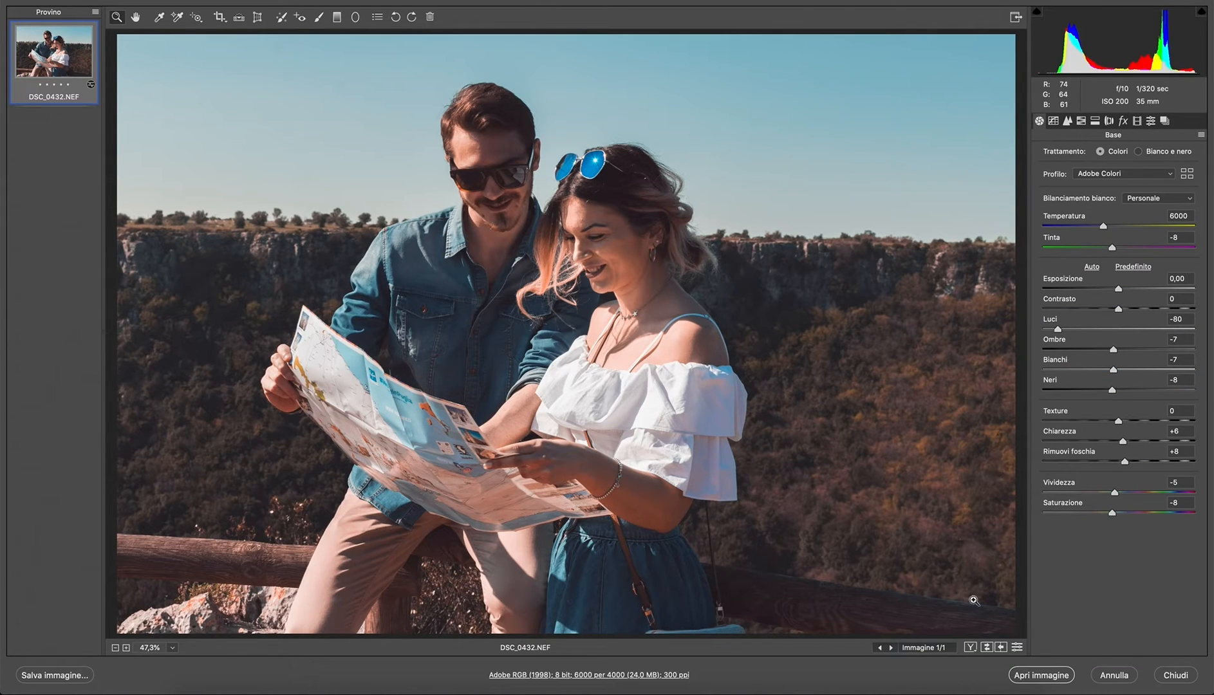
left_click(986, 648)
left_click(986, 648)
left_click(971, 648)
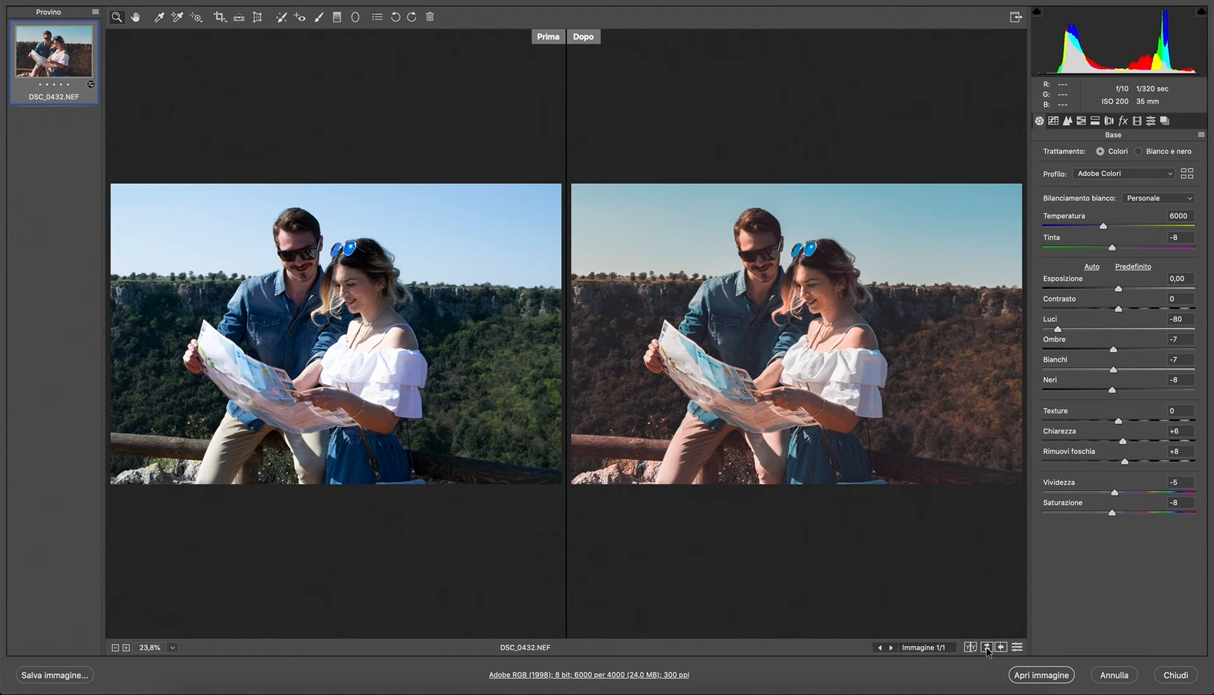
left_click(986, 648)
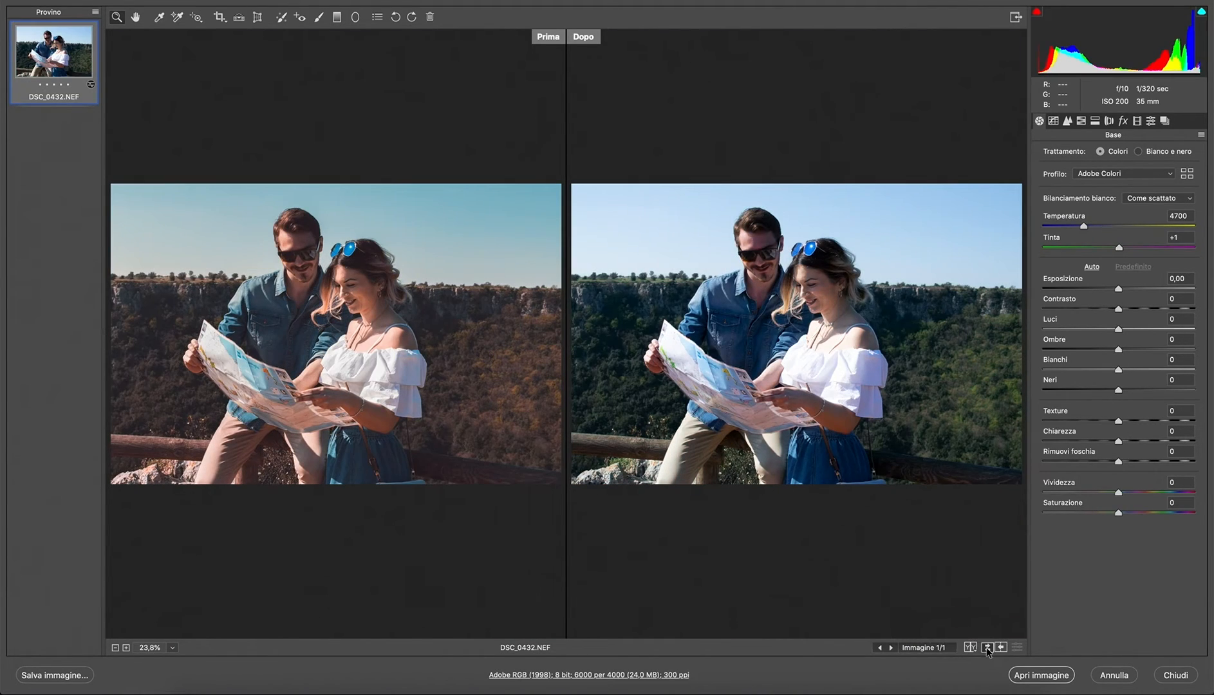
left_click(987, 648)
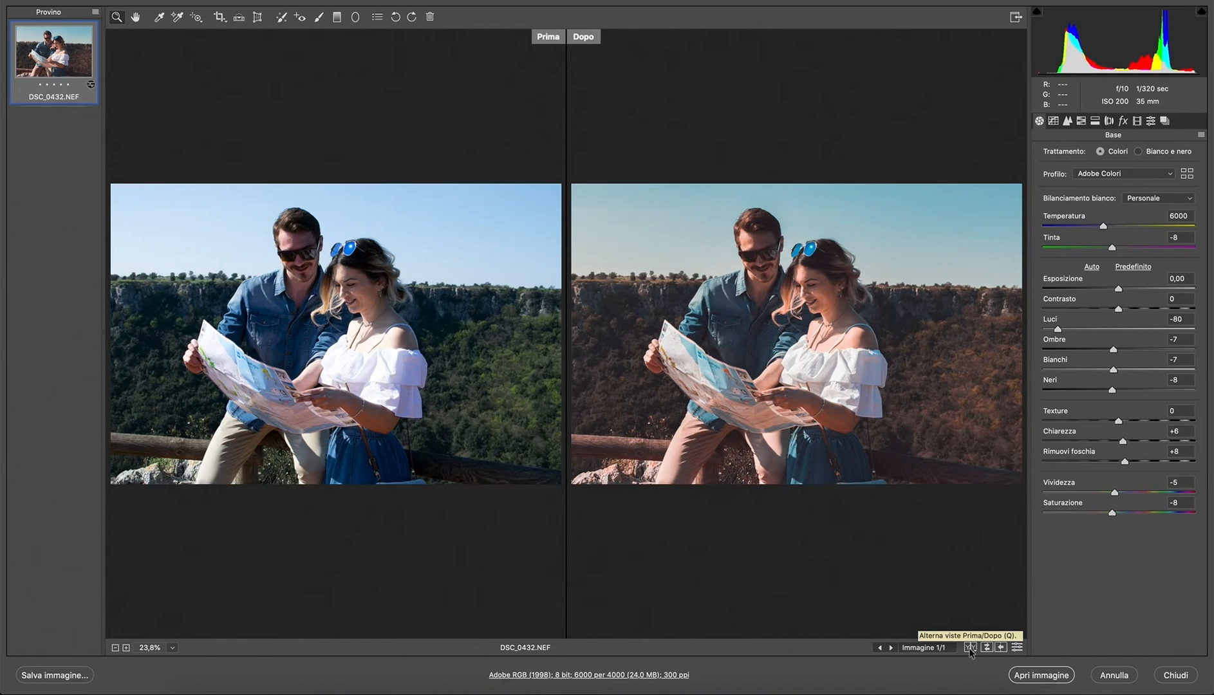
Examine the grading in the vertically split before/after view, swapping the two halves' settings
left_click(970, 648)
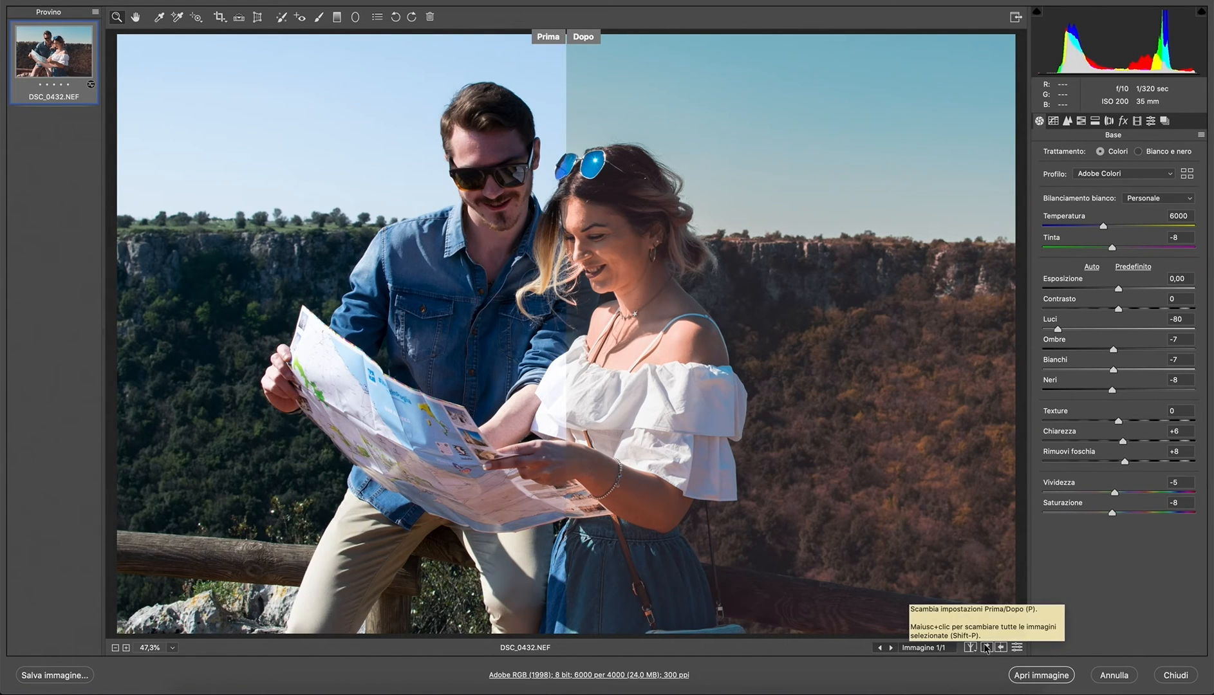
left_click(985, 647)
left_click(985, 648)
left_click(986, 648)
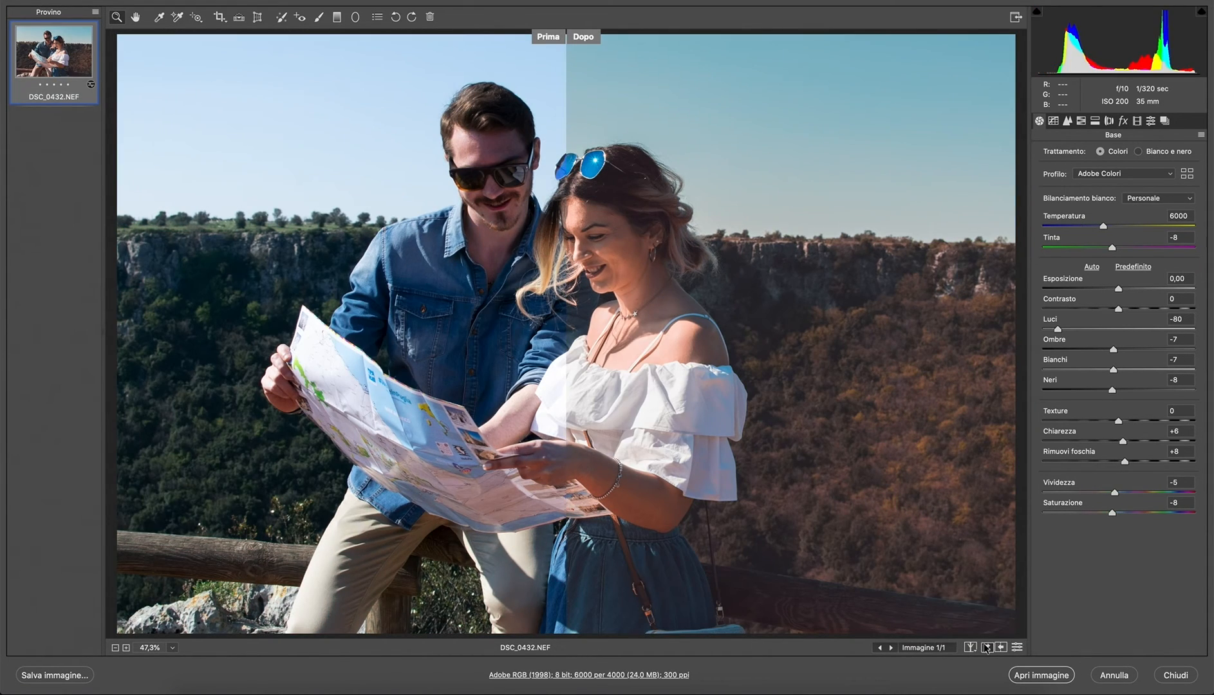
left_click(985, 647)
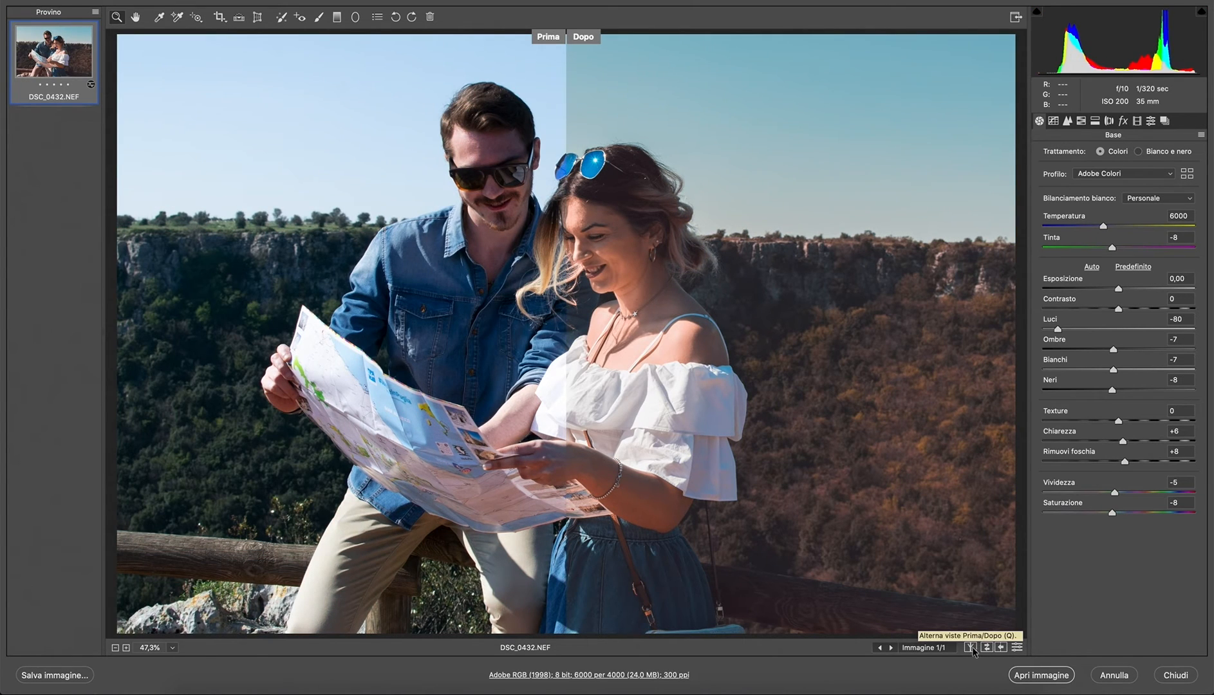
Compare the original and graded versions stacked one above the other, swapping their settings
left_click(971, 648)
left_click(985, 648)
left_click(986, 647)
left_click(985, 648)
left_click(985, 647)
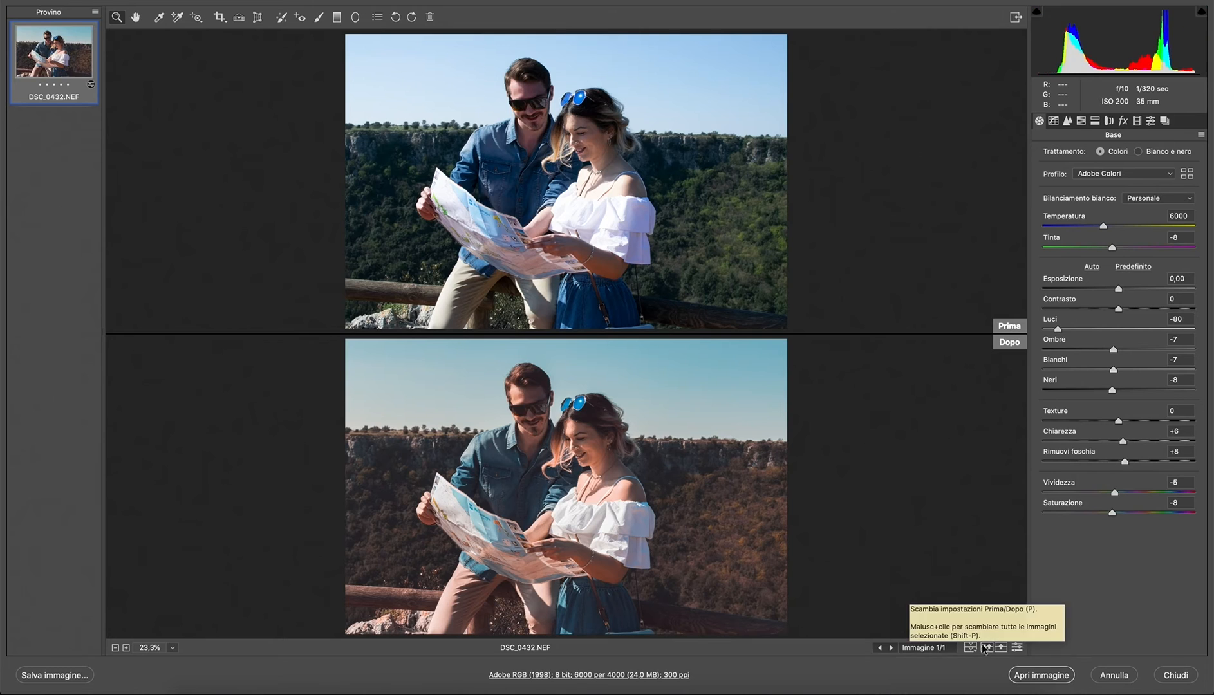
Examine the grading in the horizontally split before/after view, swapping the upper and lower settings repeatedly
left_click(970, 648)
left_click(986, 647)
left_click(987, 647)
left_click(987, 648)
left_click(987, 647)
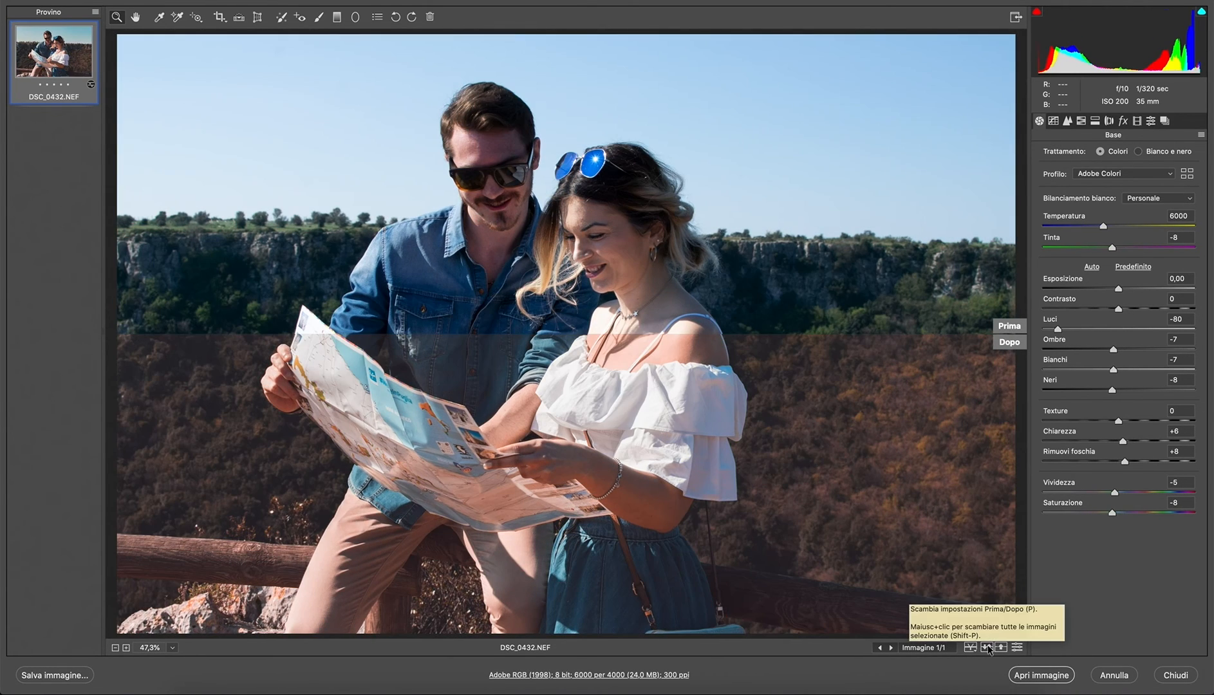
left_click(987, 647)
left_click(986, 648)
left_click(987, 647)
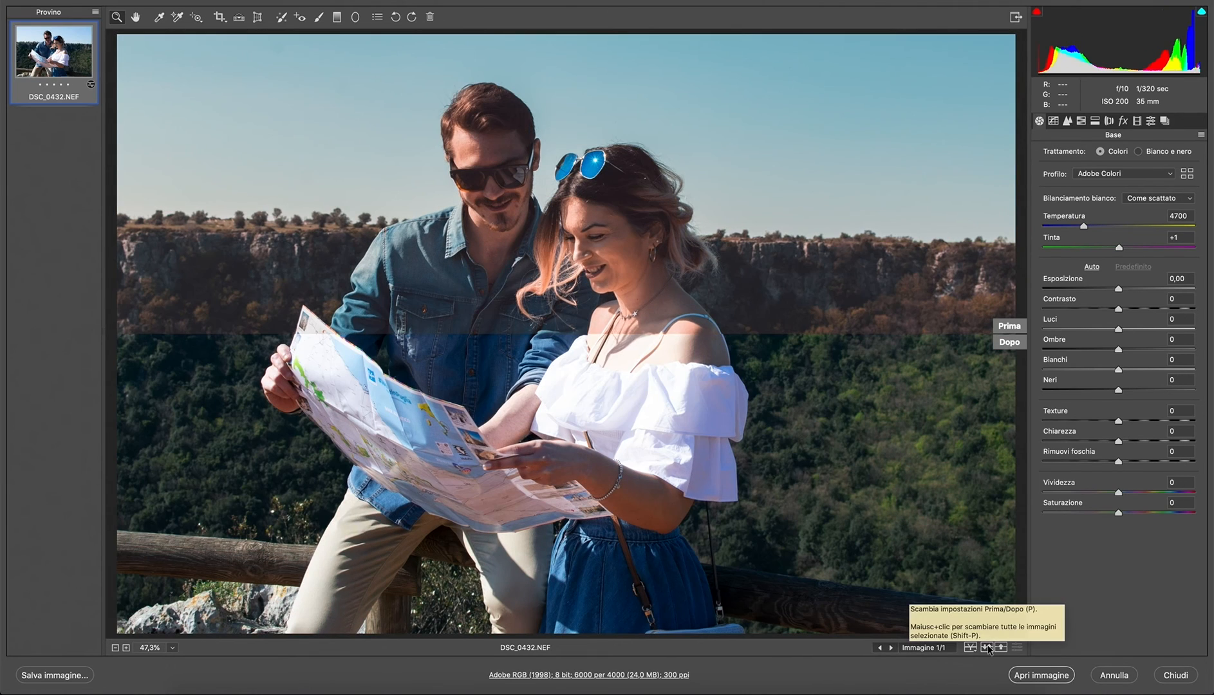
Return to the single-image view and toggle between original and graded settings, ending on the graded version
left_click(972, 648)
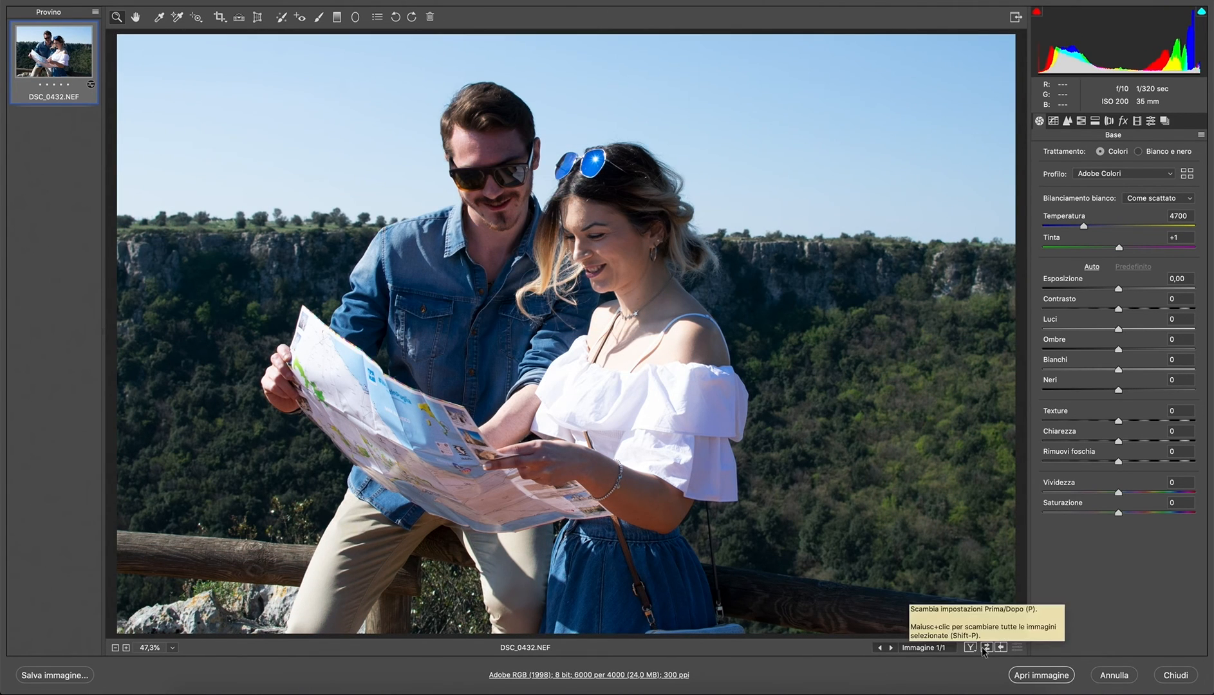
left_click(986, 647)
left_click(986, 647)
left_click(986, 648)
left_click(986, 647)
left_click(986, 647)
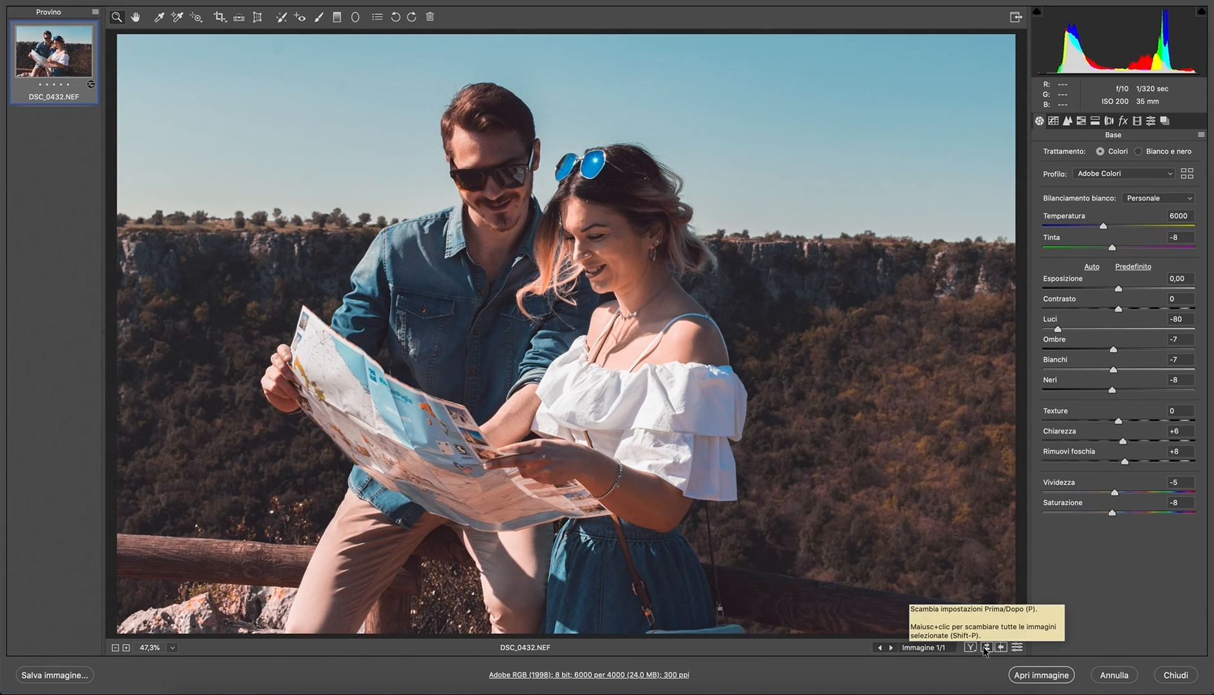